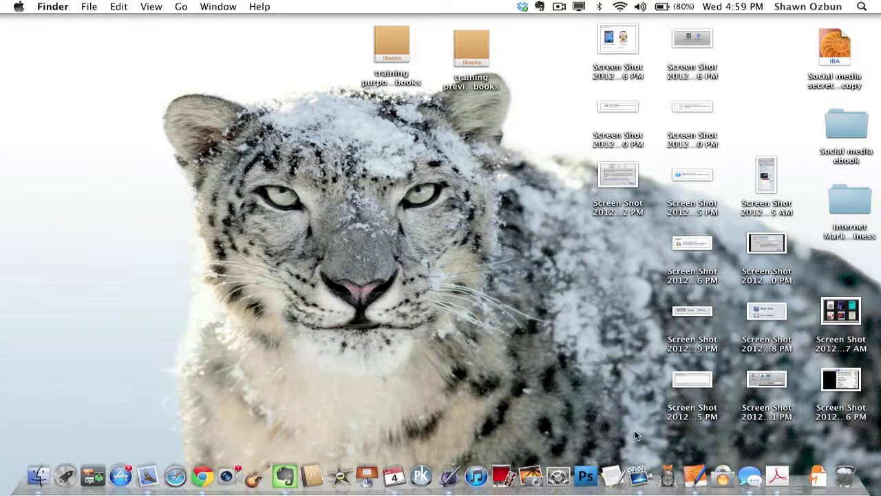
Step: Open Chrome, go to the iTunes Connect bookmark, sign in with the account password, and accept the agreement notice
left_click(203, 468)
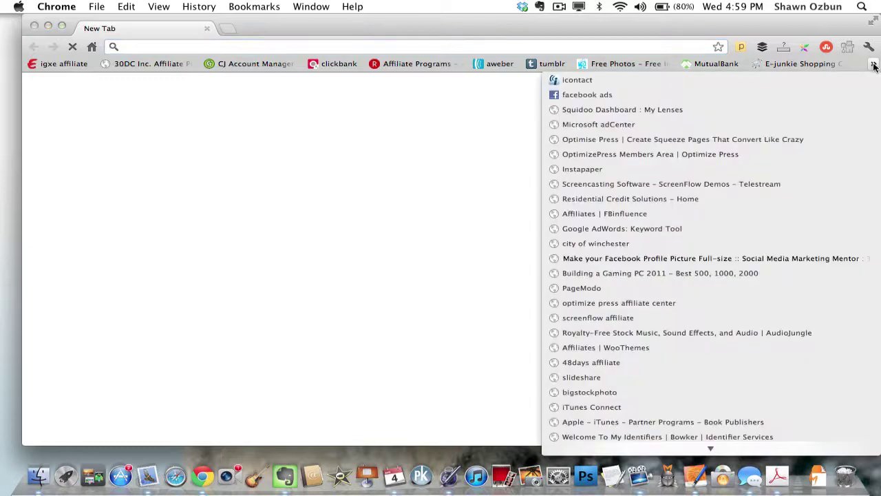
scroll(818, 281, "down", 2)
scroll(678, 374, "down", 2)
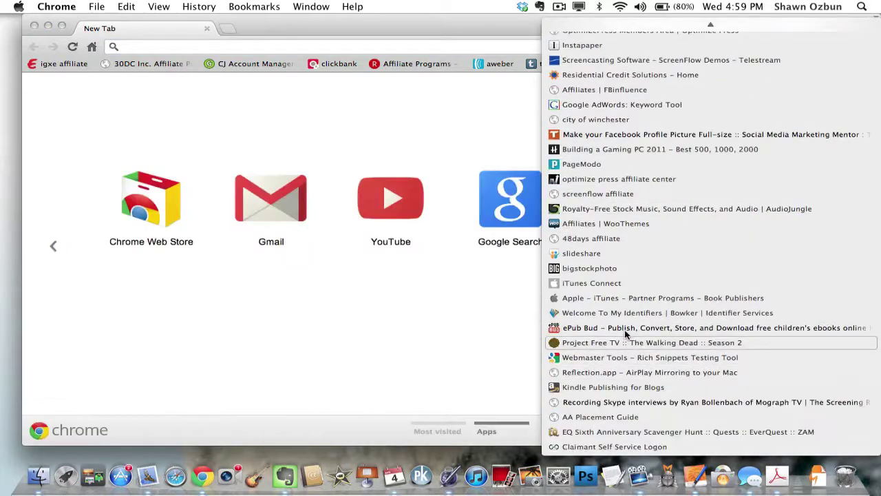
left_click(591, 336)
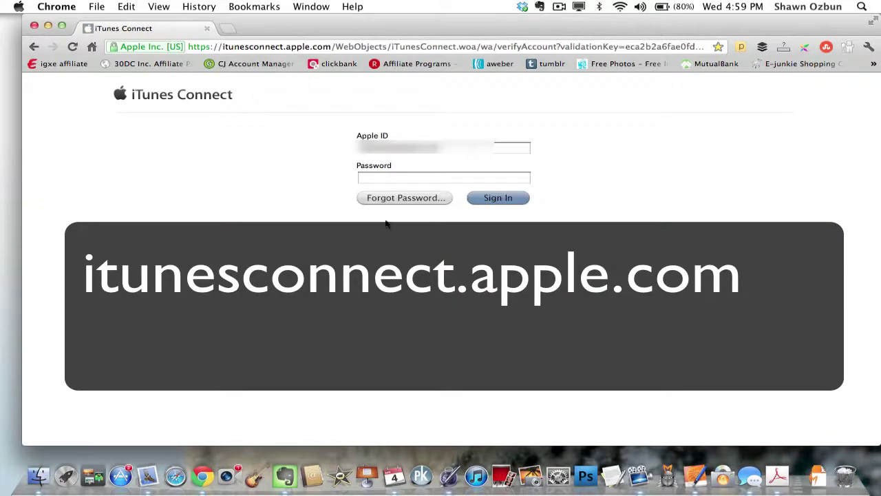
left_click(394, 178)
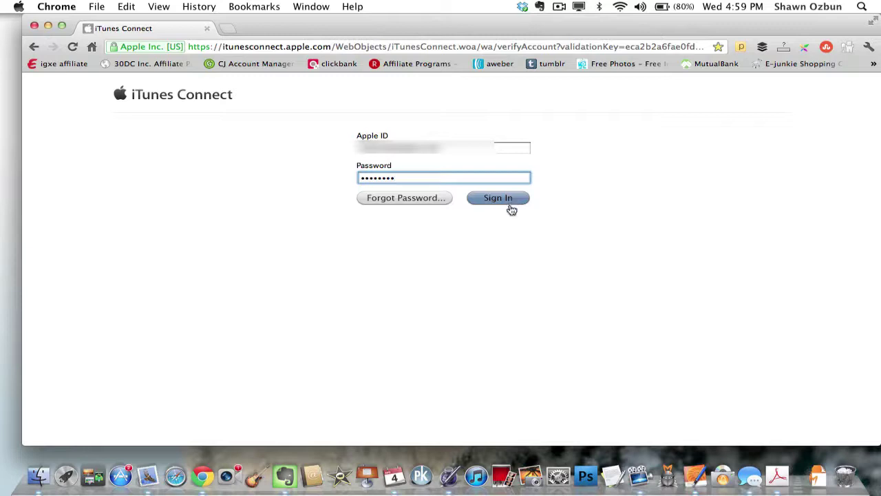
left_click(504, 199)
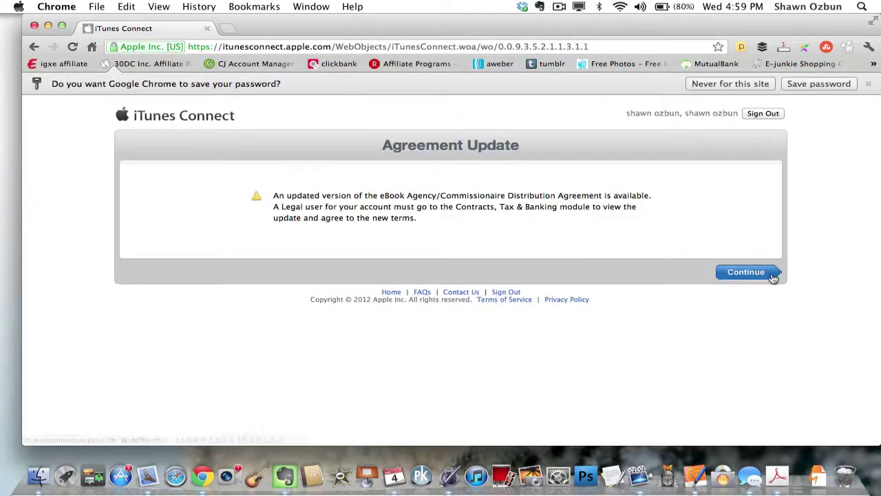
left_click(759, 274)
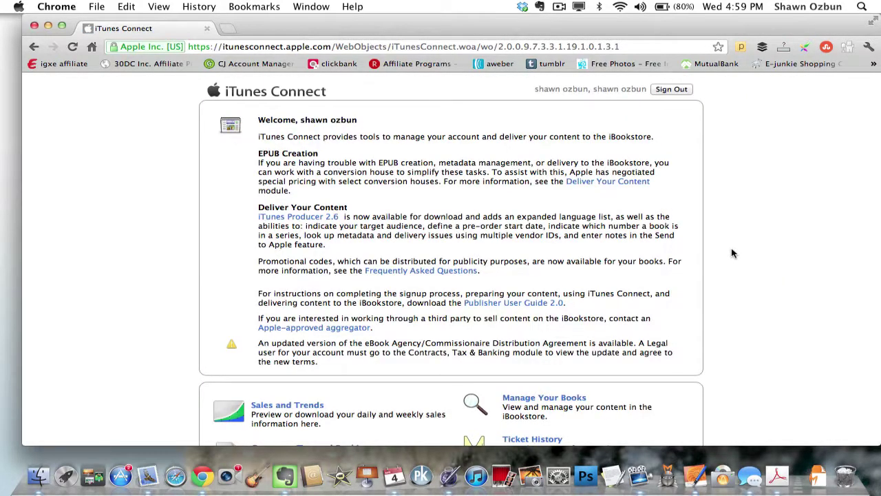
scroll(732, 253, "down", 10)
scroll(736, 249, "up", 10)
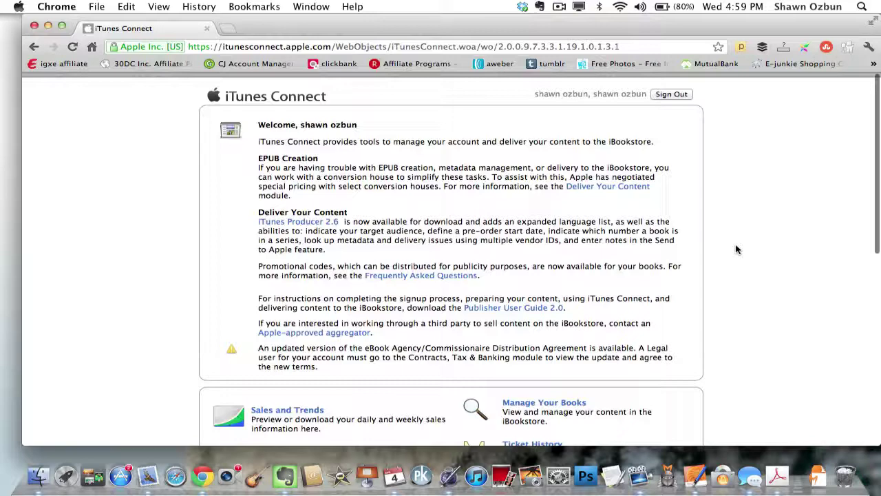
scroll(736, 249, "down", 1)
scroll(735, 249, "up", 1)
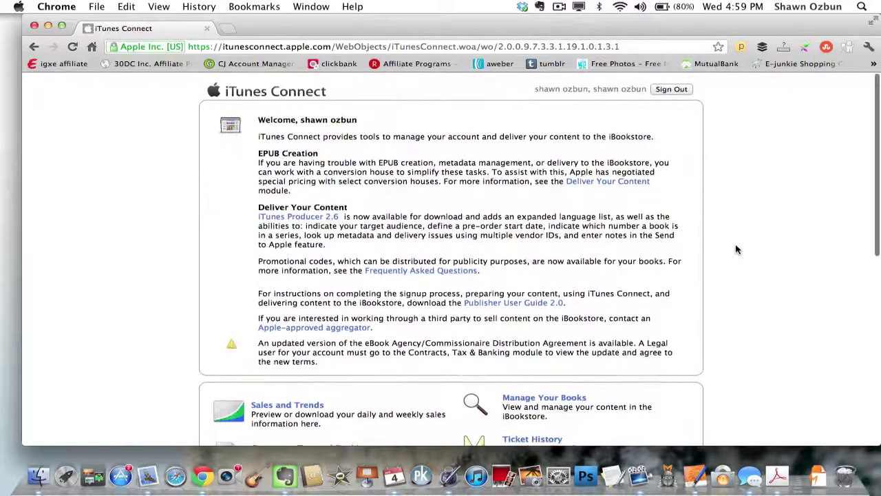
scroll(735, 249, "down", 5)
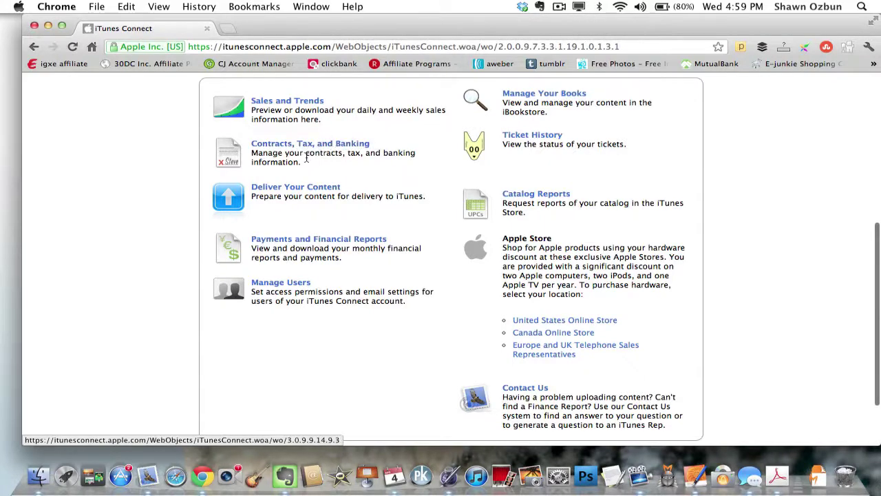
scroll(761, 207, "up", 2)
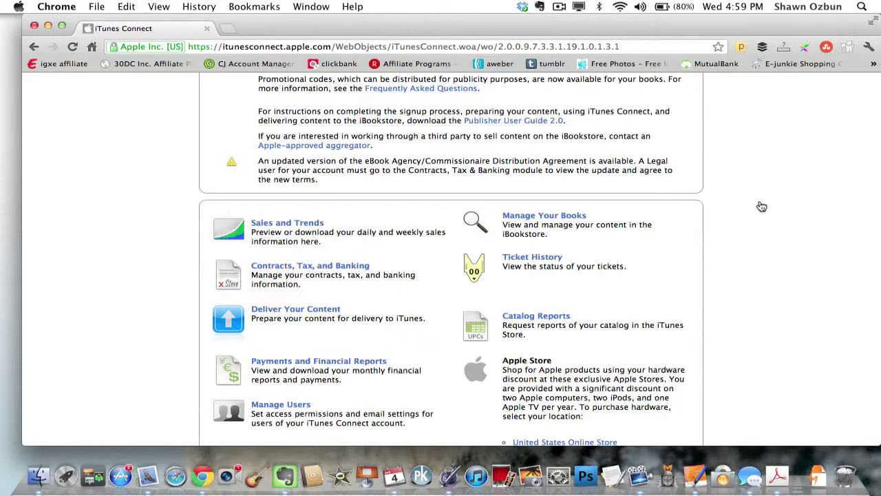
scroll(762, 207, "up", 1)
scroll(761, 206, "down", 3)
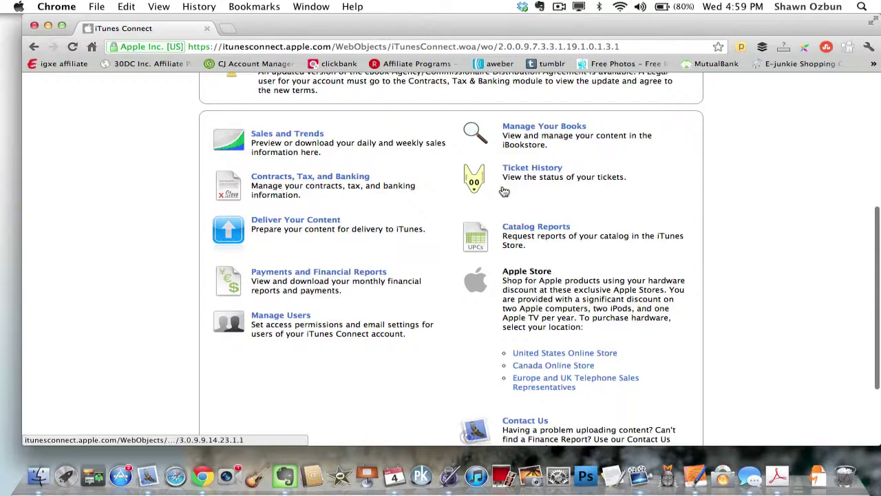
scroll(775, 201, "up", 8)
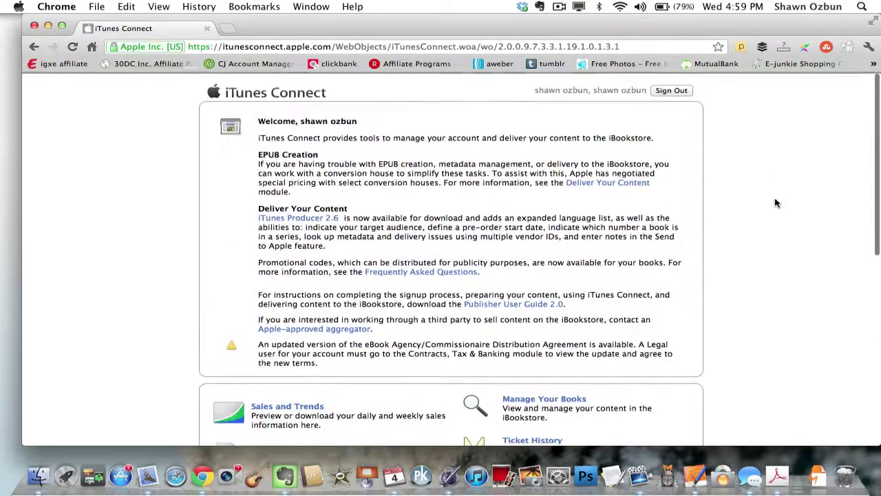
scroll(775, 203, "down", 10)
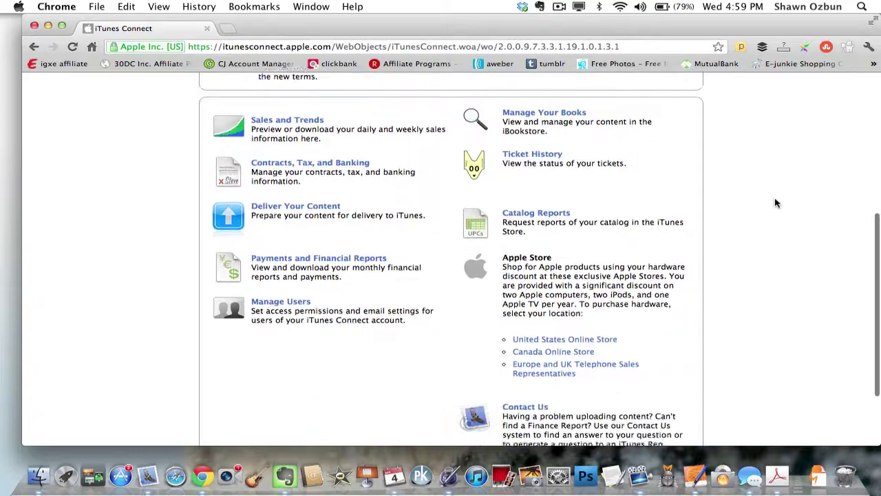
scroll(775, 202, "up", 8)
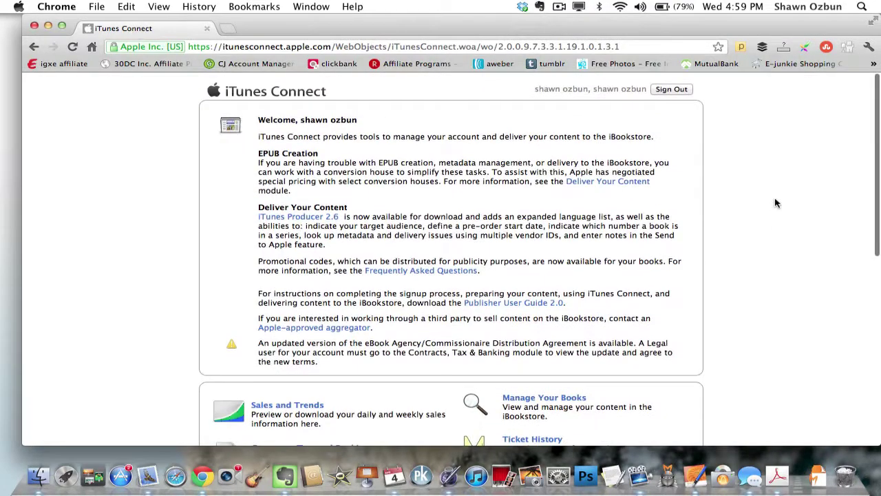
scroll(775, 202, "down", 9)
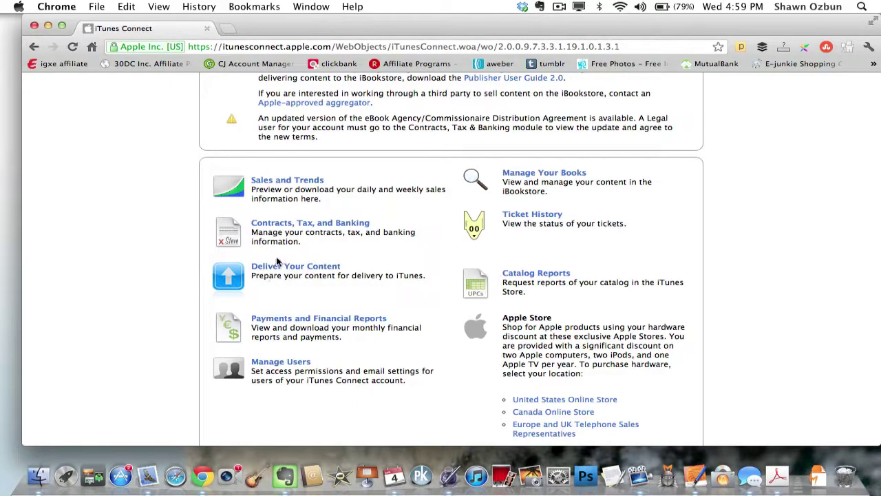
Step: View the Deliver Your Content downloads page, then close the Chrome window
left_click(299, 267)
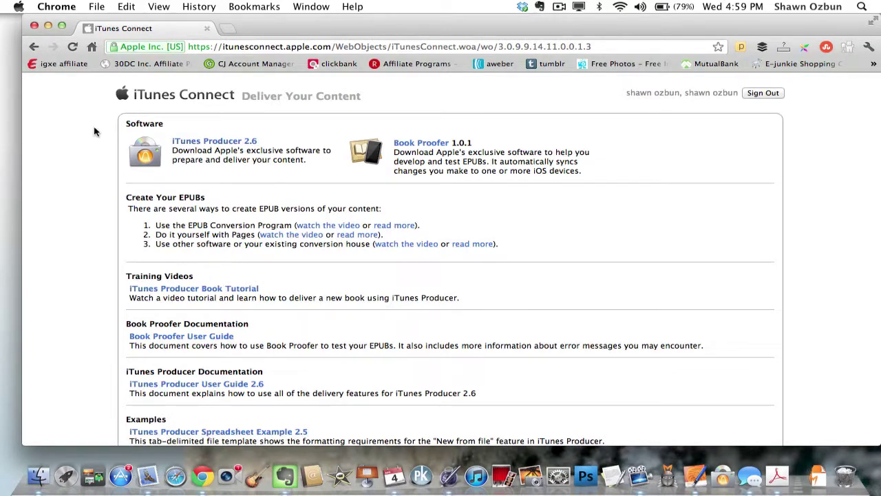
left_click(35, 26)
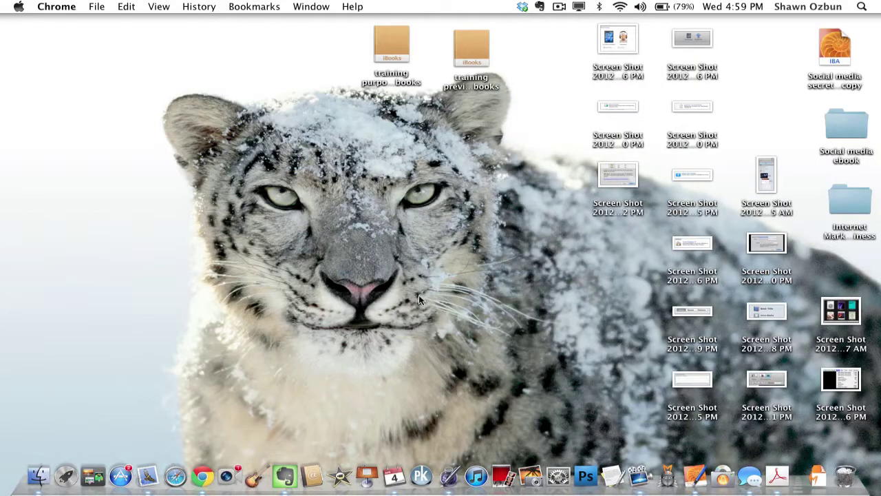
Step: Launch iTunes Producer 2.5.1 and start a new package
left_click(722, 474)
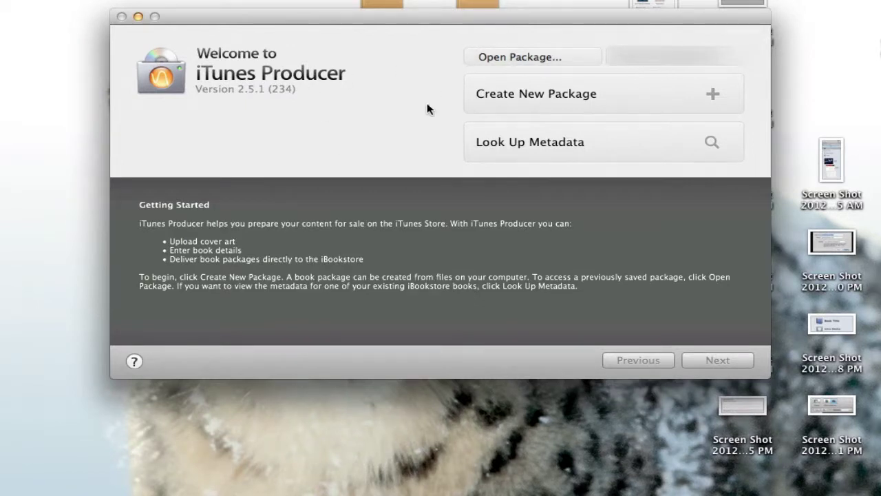
left_click(555, 102)
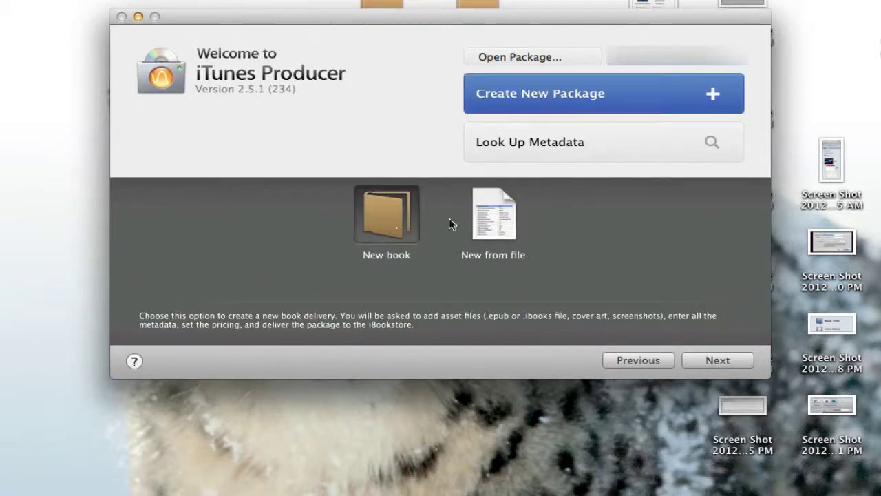
Step: Create a new book package Untitled-1.itmsp and move its window higher on screen
left_click(719, 360)
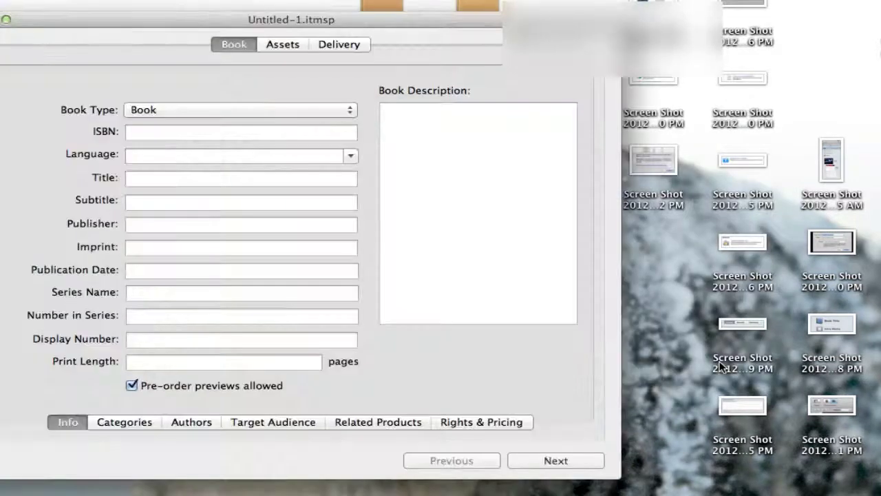
left_click_drag(427, 29, 551, 2)
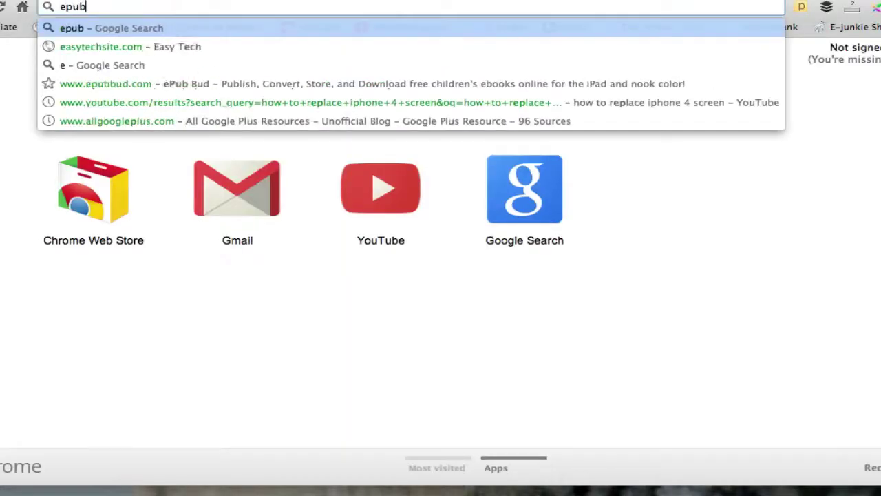
type(".com")
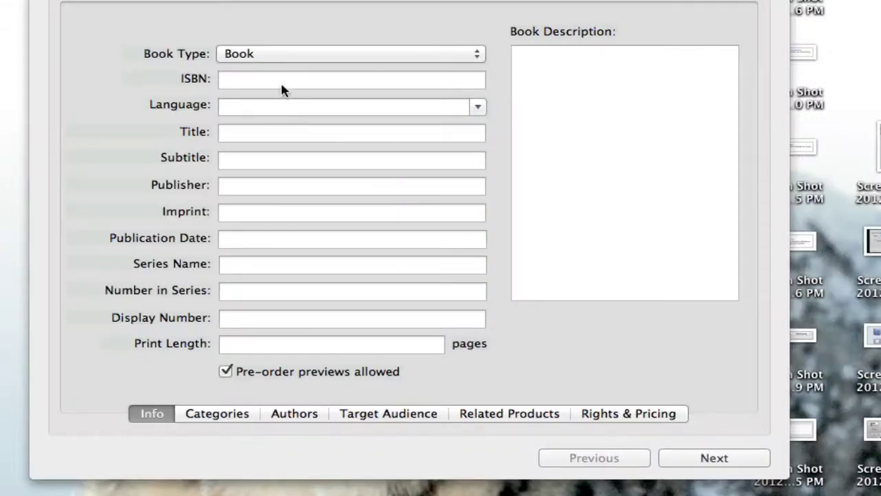
Step: Leave the Language list unchanged, start the Book Description, and advance to the Categories page
left_click(481, 106)
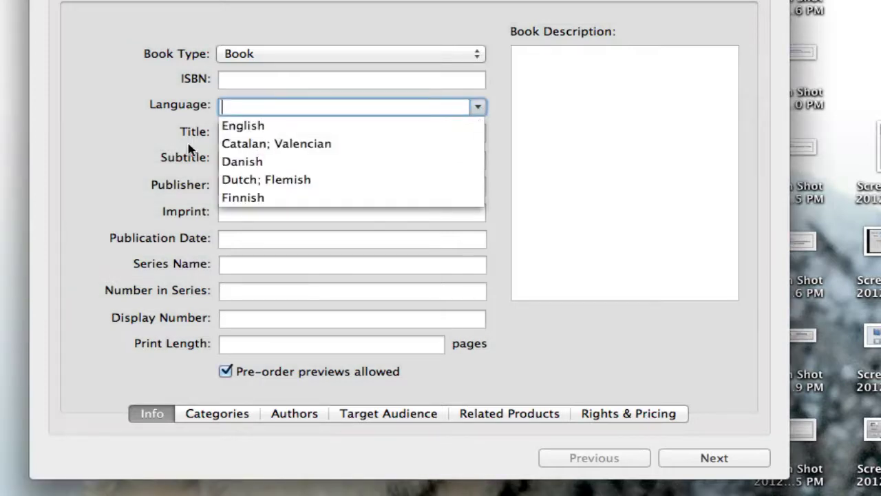
left_click(155, 130)
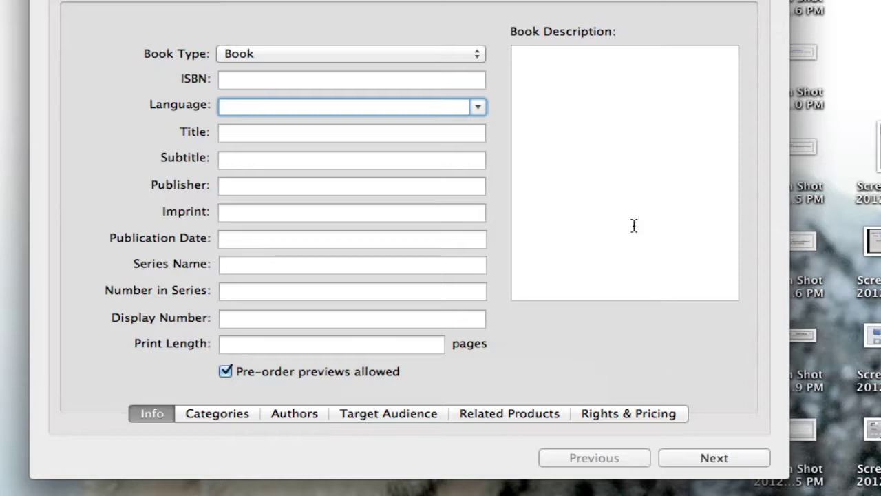
left_click(569, 89)
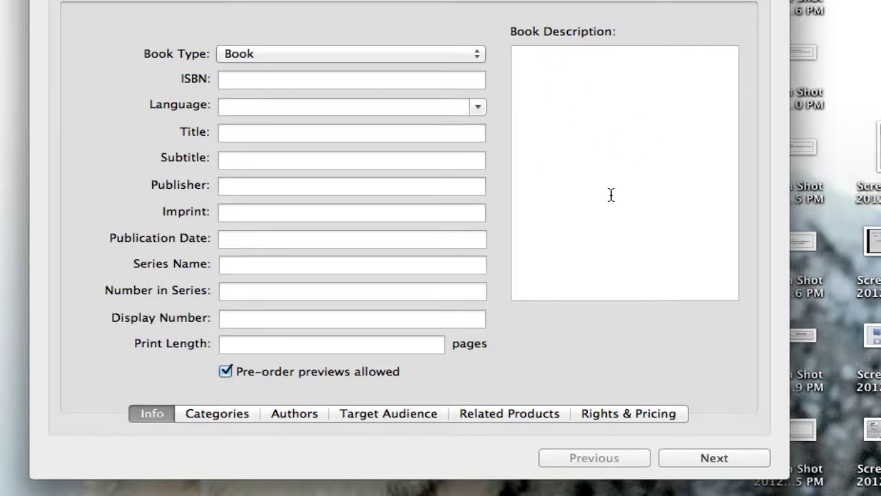
left_click(719, 463)
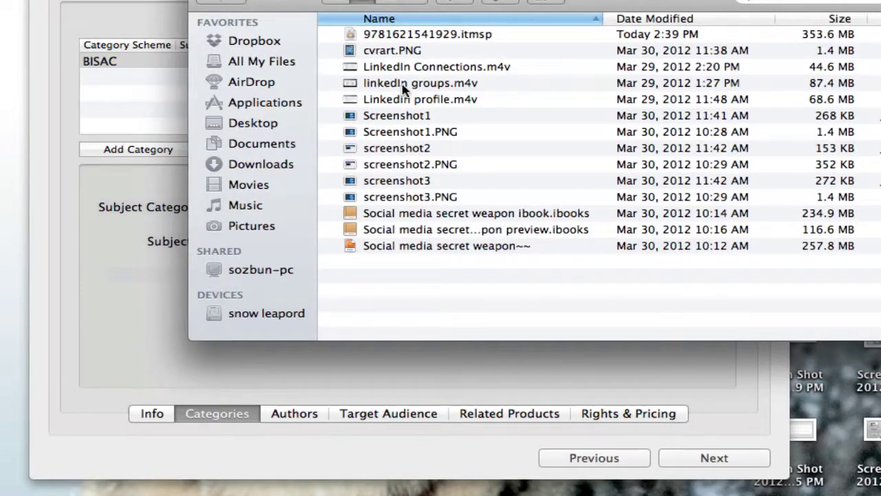
Step: Open the saved package 9781621541929.itmsp and move its window up and right
double_click(408, 32)
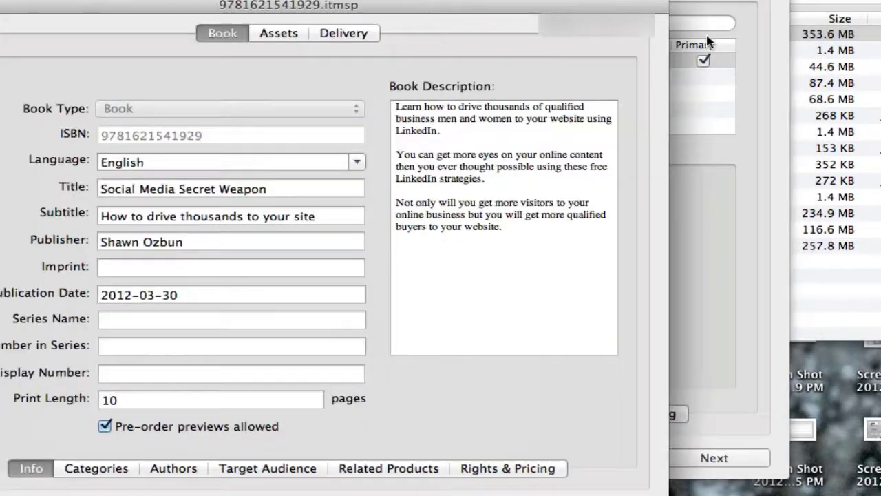
left_click_drag(251, 14, 380, 0)
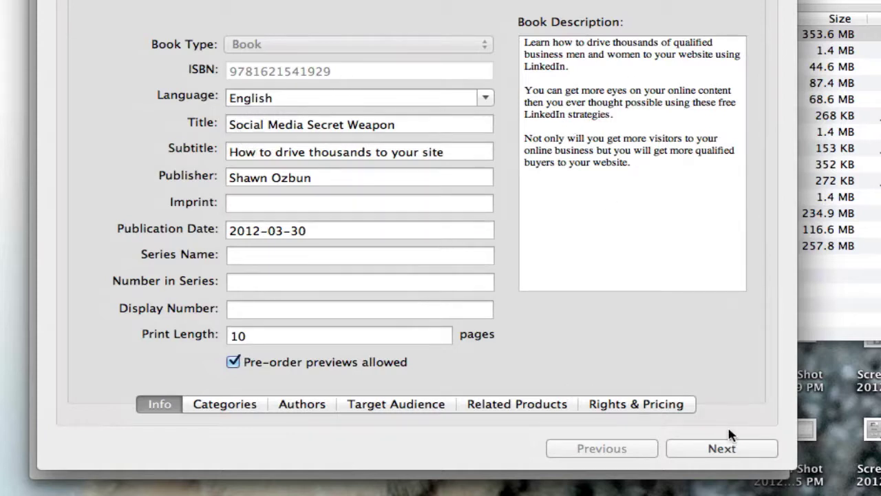
Step: Advance through Categories to the Authors page listing one primary author with the Author role
left_click(738, 447)
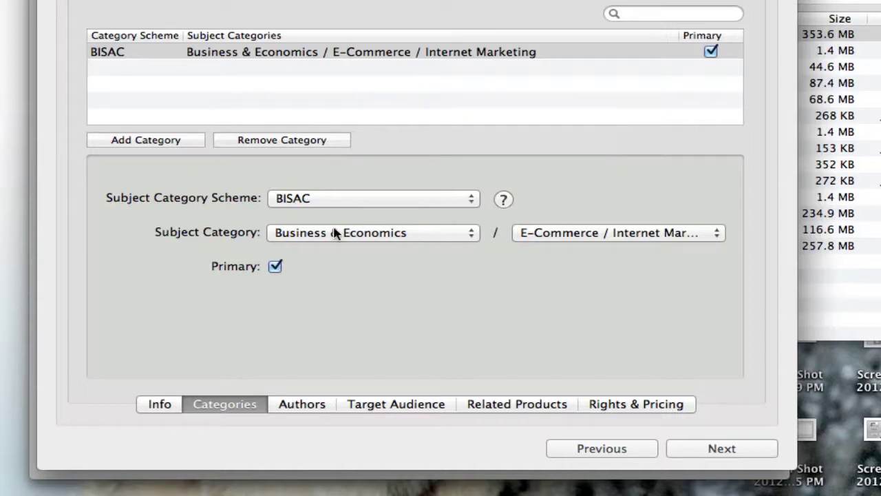
left_click(745, 451)
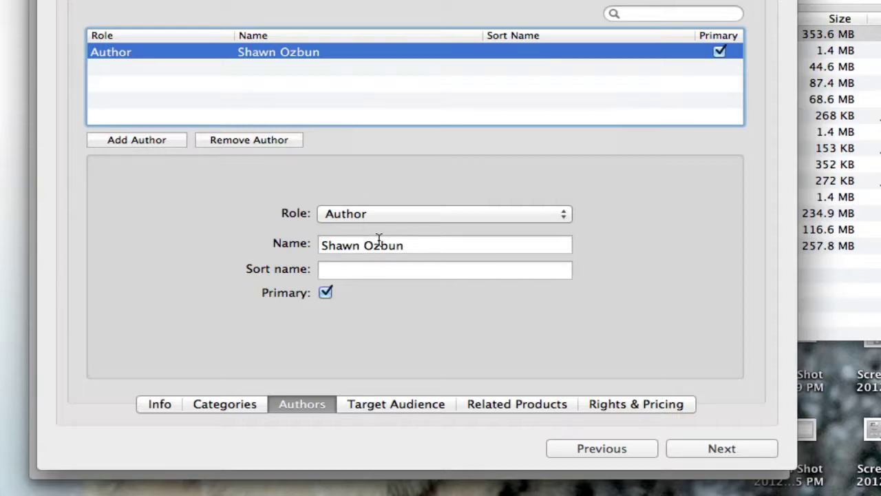
mouse_move(386, 245)
Step: Keep target audience criteria Apple and audience General, then continue to Related Products
left_click(722, 448)
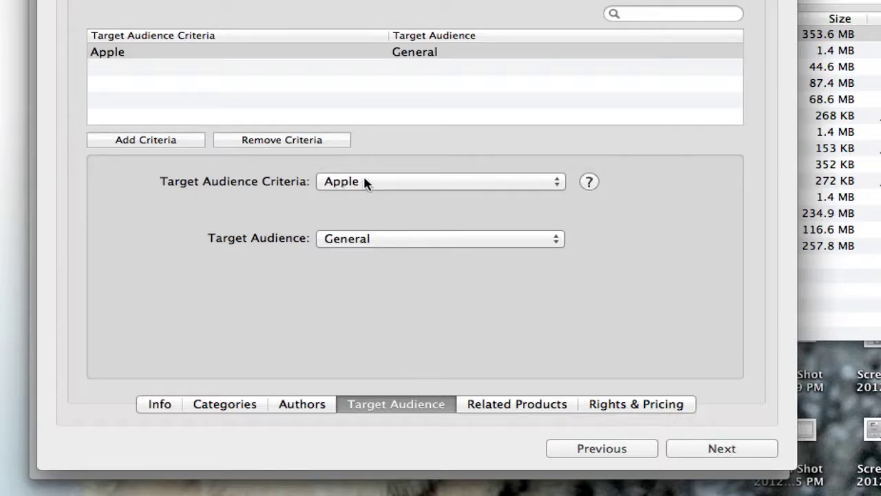
left_click(554, 189)
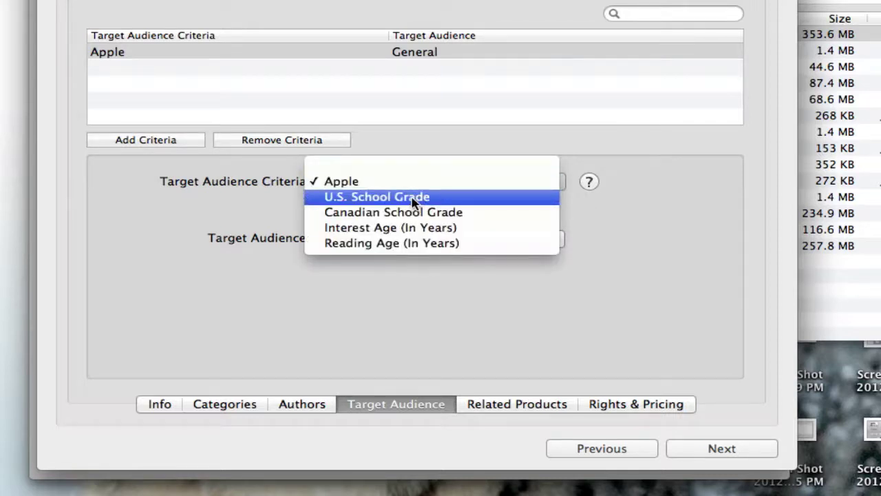
left_click(696, 219)
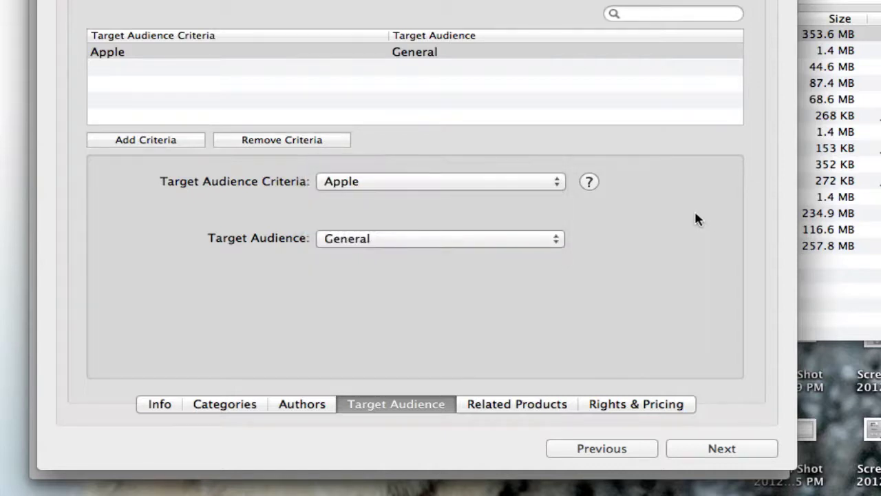
left_click(556, 244)
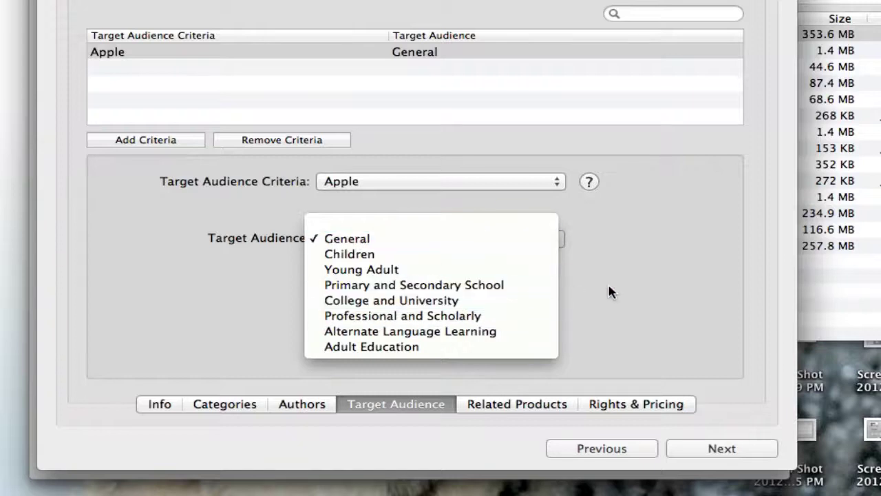
left_click(636, 287)
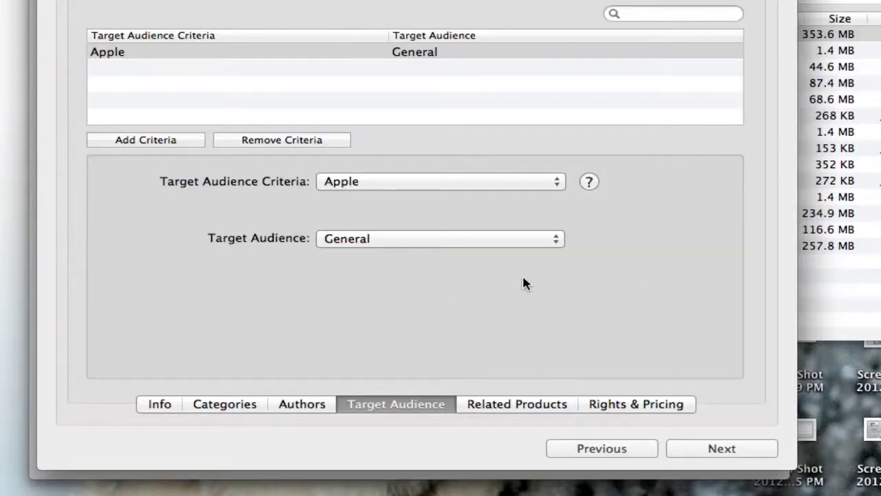
left_click(723, 449)
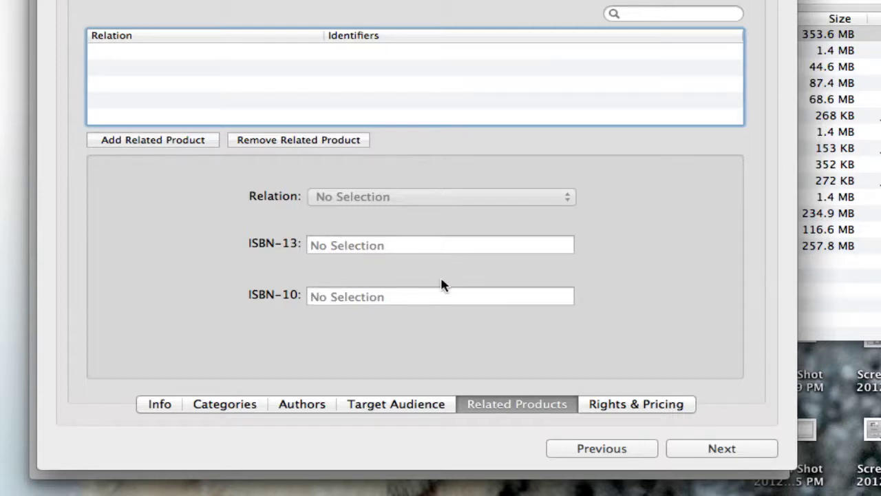
Step: Keep United States pricing at Tier 0 (Free) and continue to the Publication upload page
left_click(728, 449)
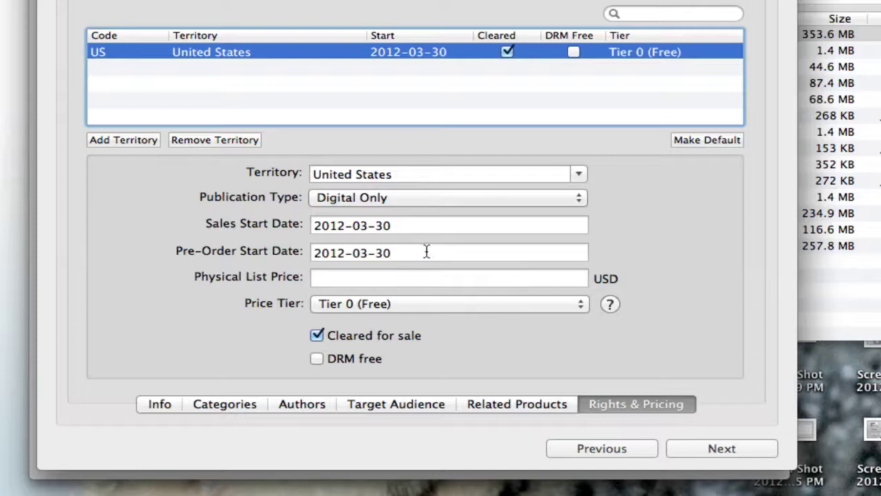
left_click(582, 312)
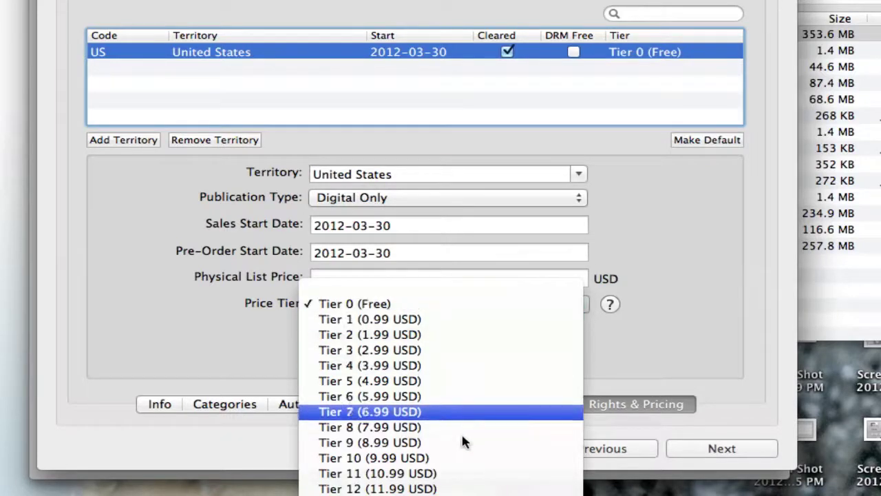
scroll(460, 463, "down", 10)
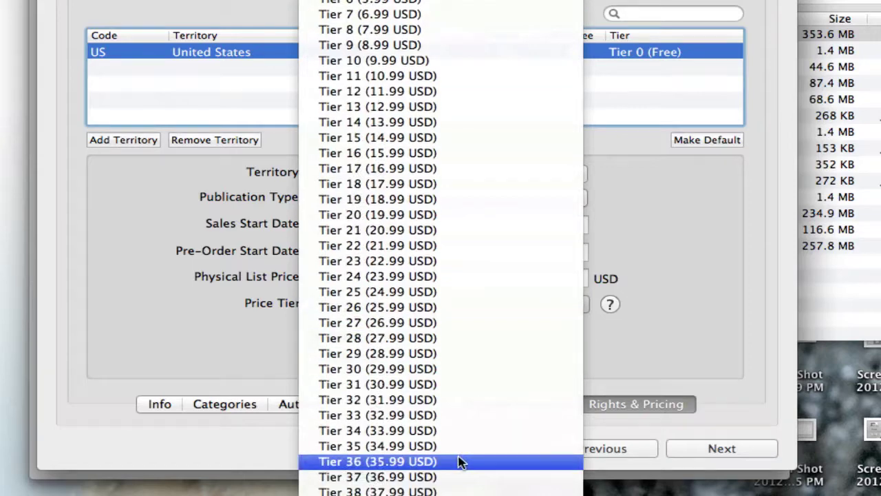
left_click(460, 463)
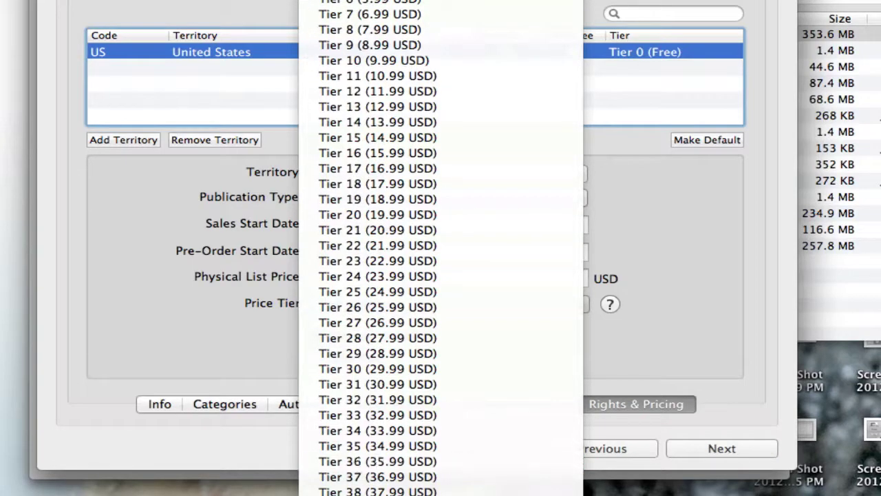
left_click(687, 318)
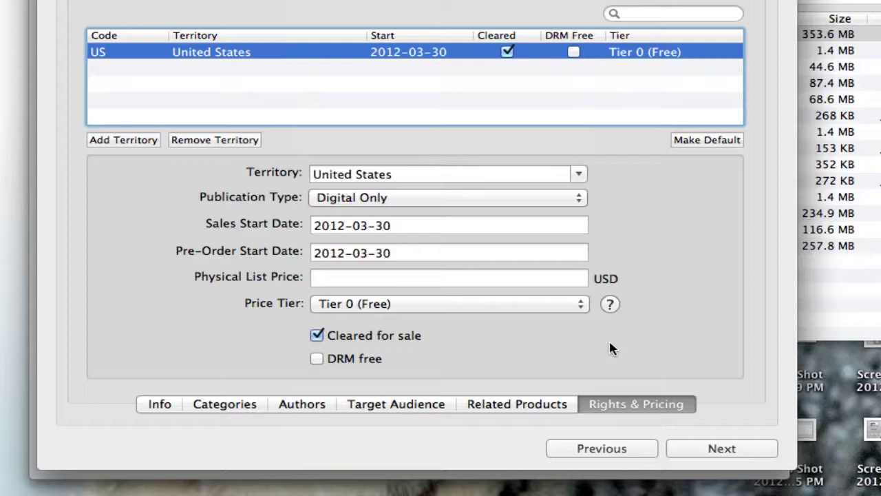
left_click(716, 449)
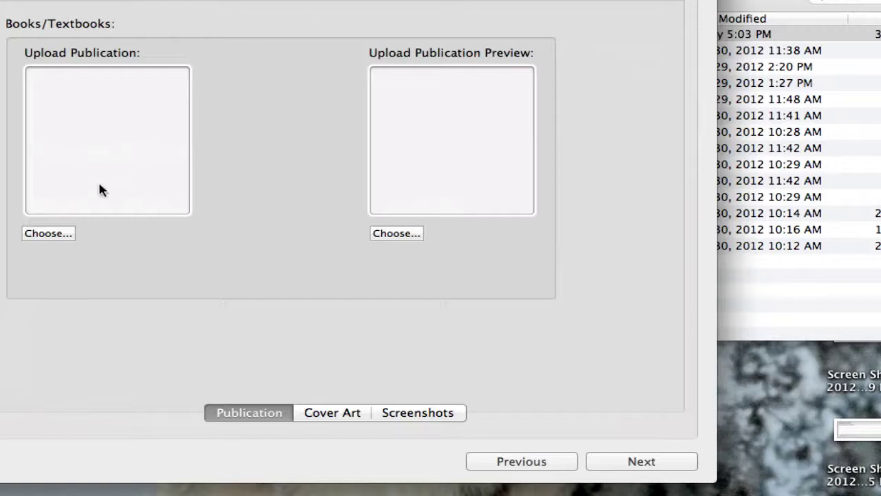
Step: Load training purpose .ibooks from the Desktop as the book's publication file
left_click(50, 234)
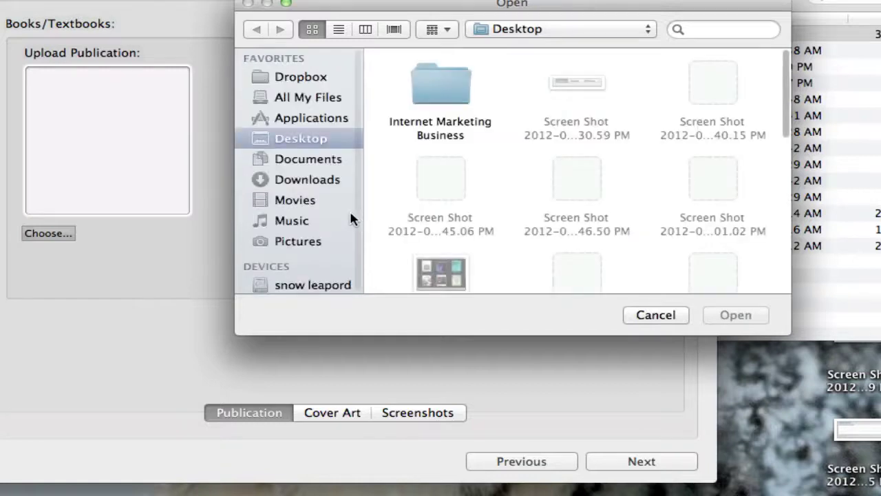
scroll(538, 133, "down", 10)
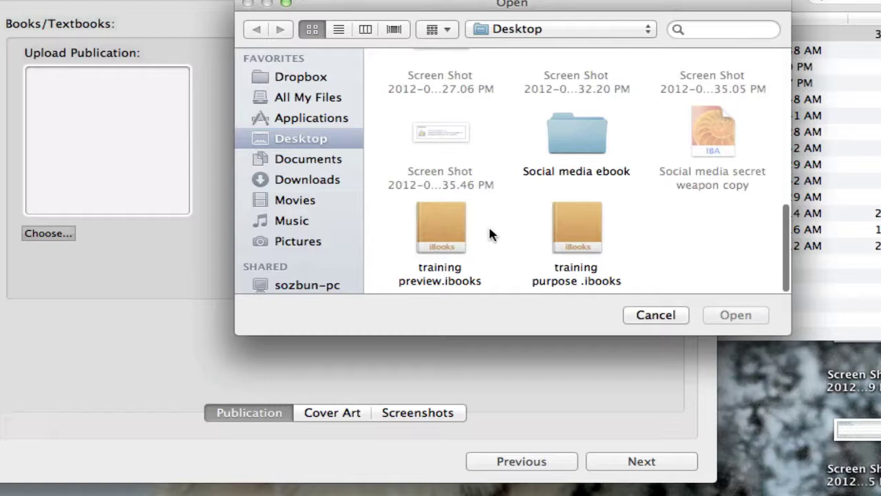
left_click(591, 228)
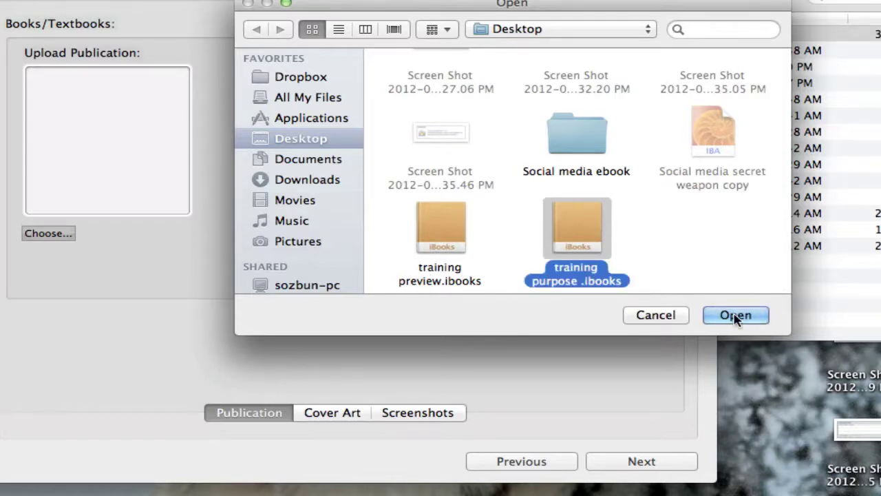
key("Return")
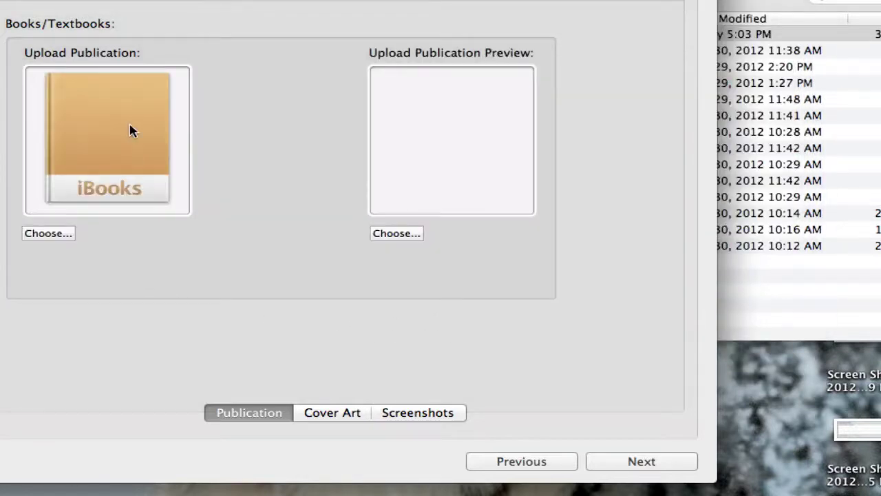
Step: Load training preview.ibooks from the Desktop as the publication preview file
left_click(406, 234)
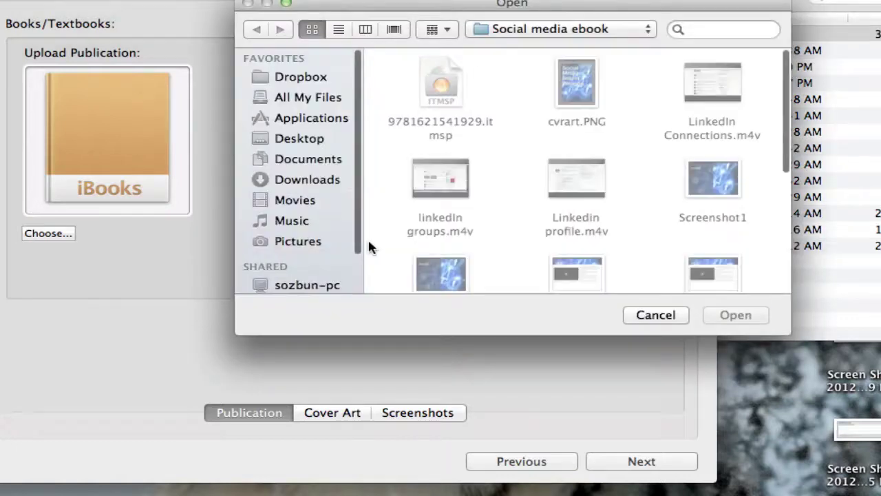
scroll(409, 223, "down", 5)
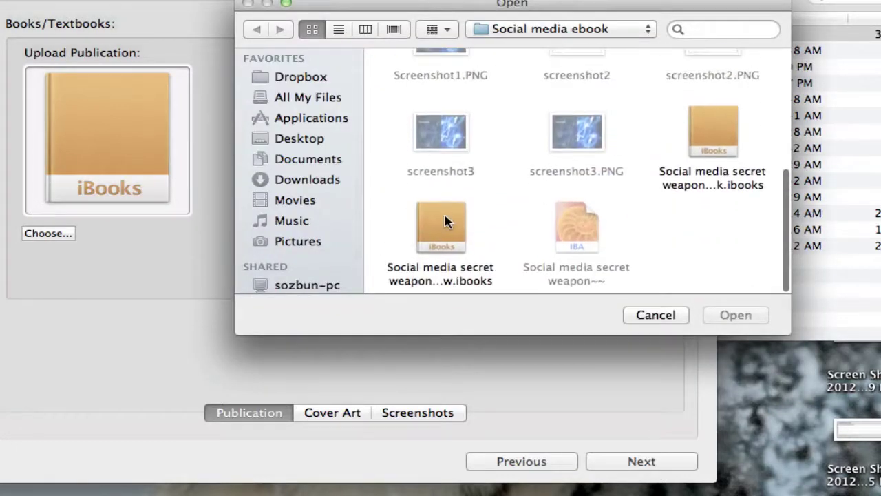
left_click(444, 222)
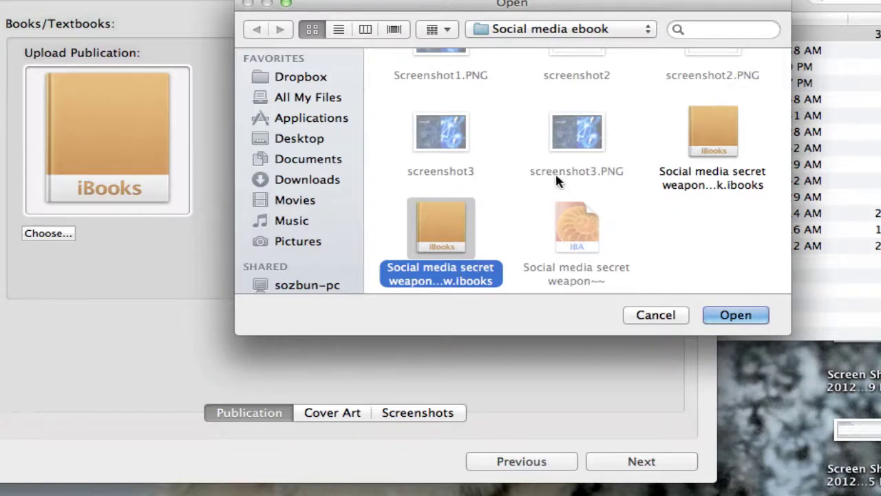
scroll(555, 178, "up", 5)
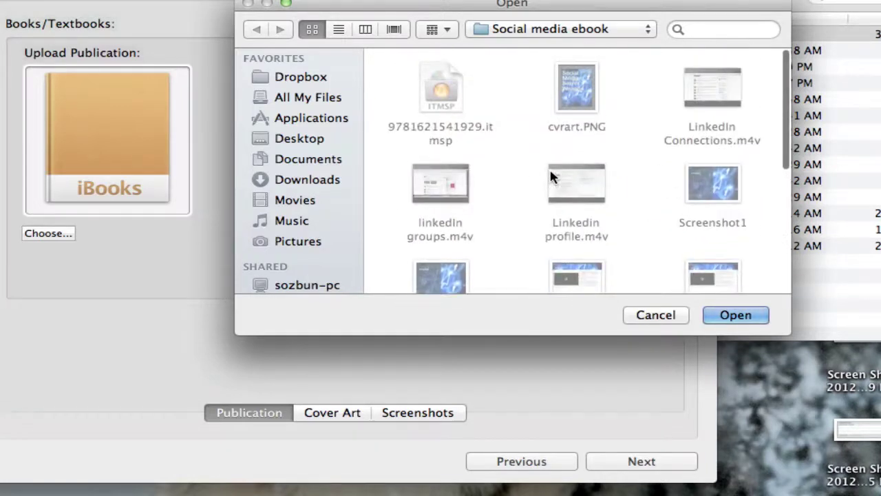
left_click(320, 139)
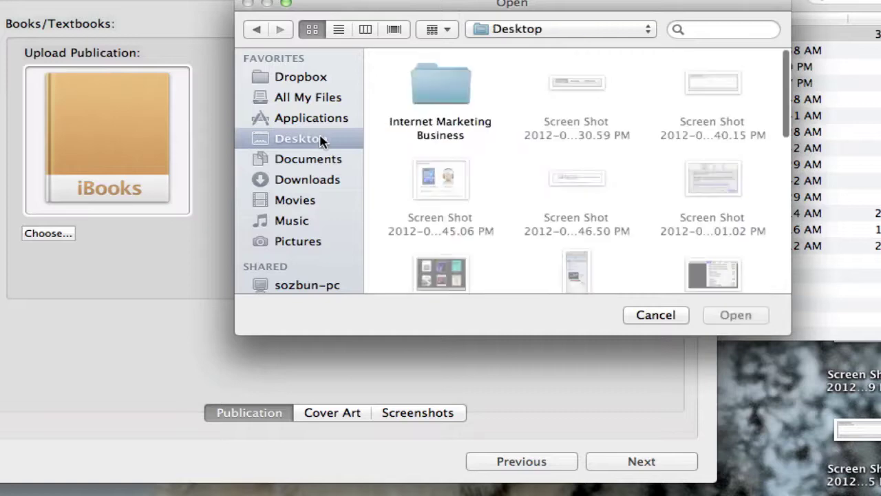
scroll(478, 133, "down", 10)
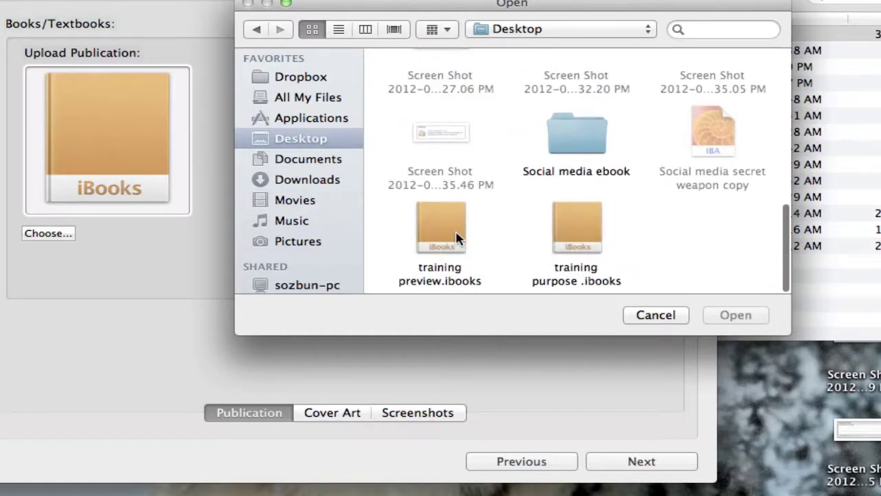
left_click(458, 238)
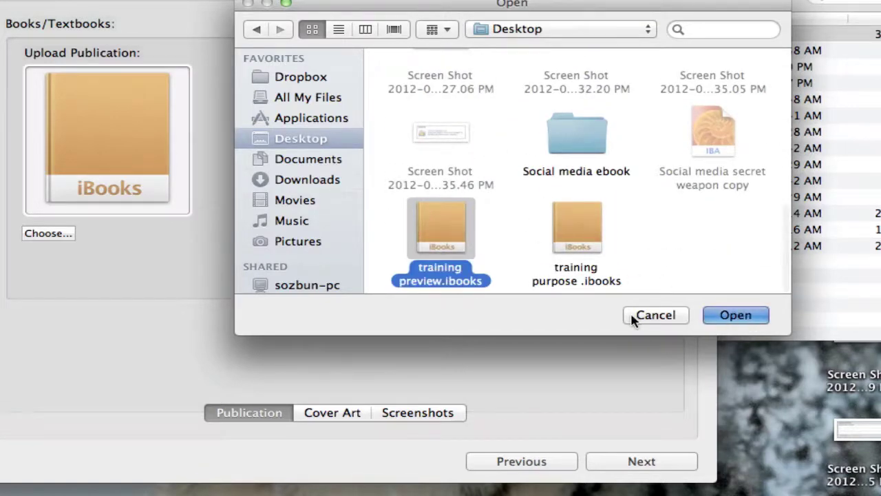
key("Return")
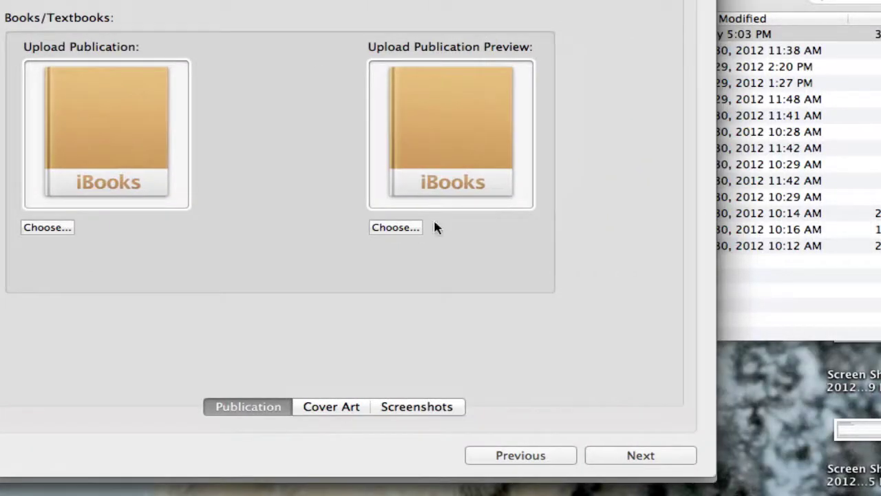
Step: Switch to the Cover Art page showing the Social Media Secret Weapon cover
left_click(331, 407)
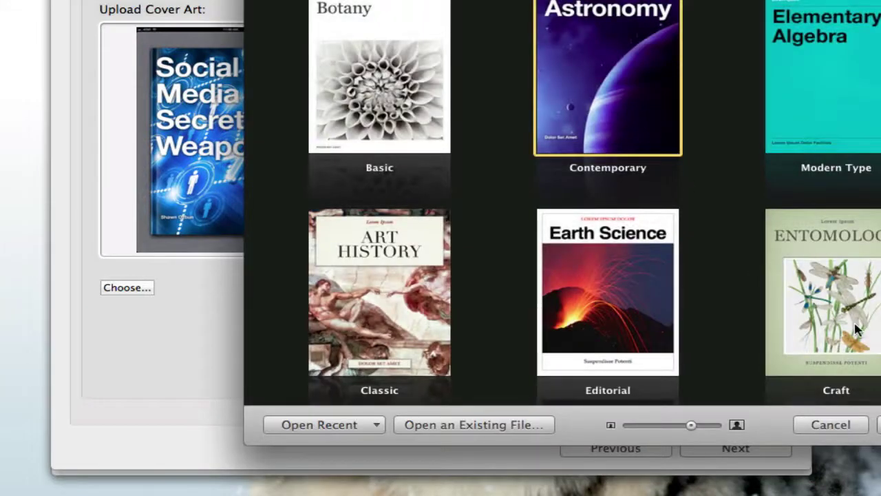
Step: Create an iBooks Author book from the Contemporary template and view its Book Title page
key("Return")
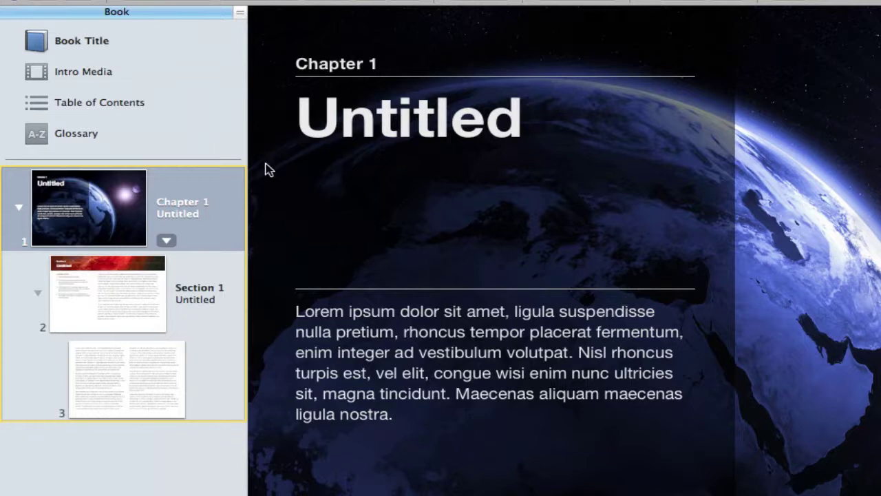
left_click(96, 46)
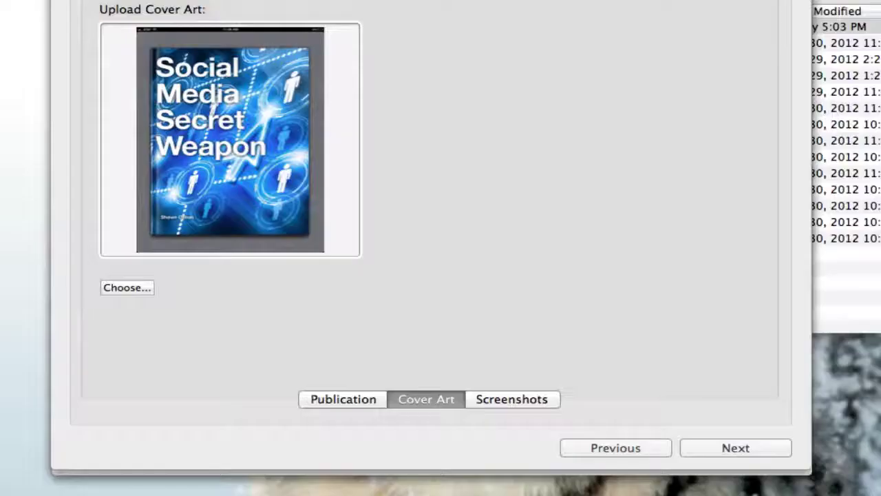
Step: Go to the Screenshots page and preview screenshot2.jpg and screenshot3.jpg
left_click(511, 403)
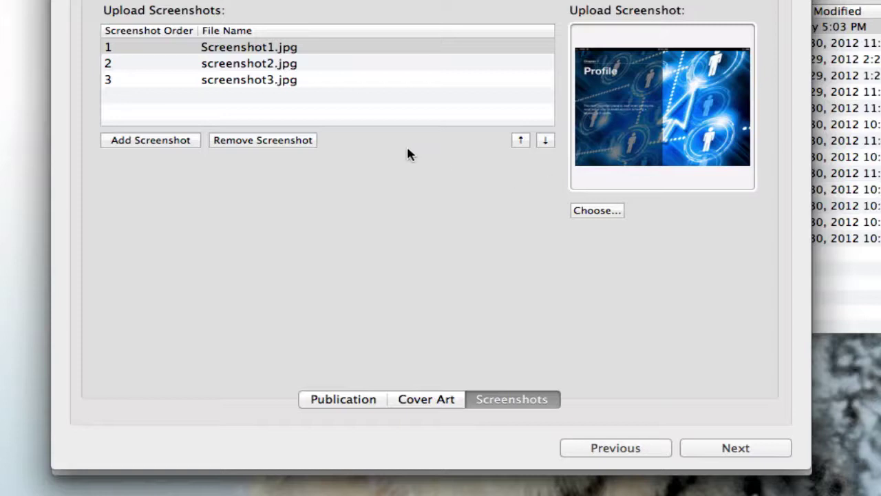
left_click(290, 66)
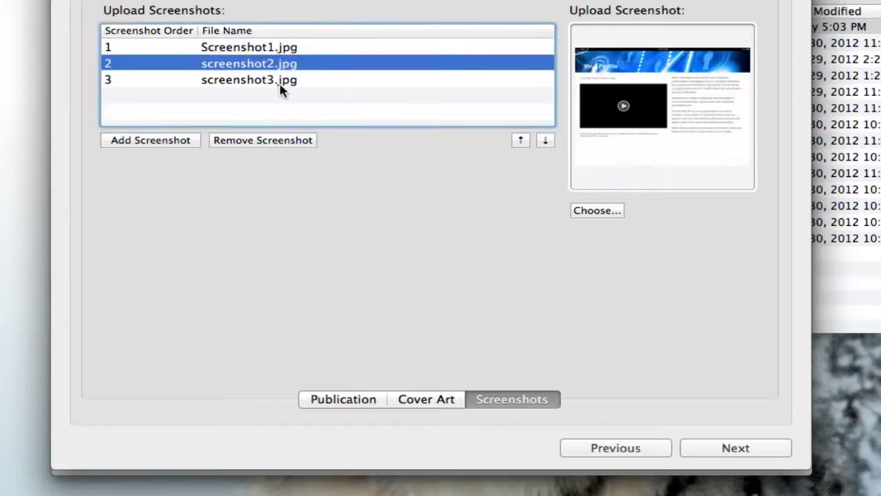
left_click(281, 83)
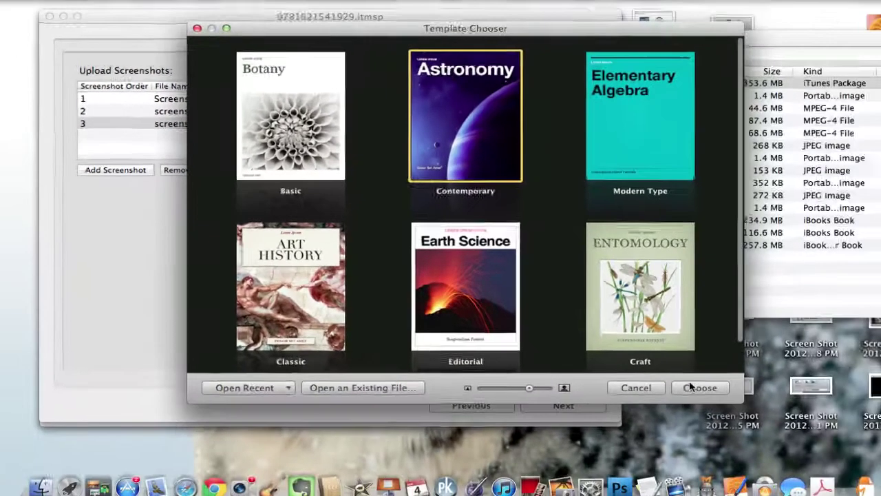
Step: Start an Untitled Contemporary-template book, then cancel the iPad device preview sheet
left_click(692, 389)
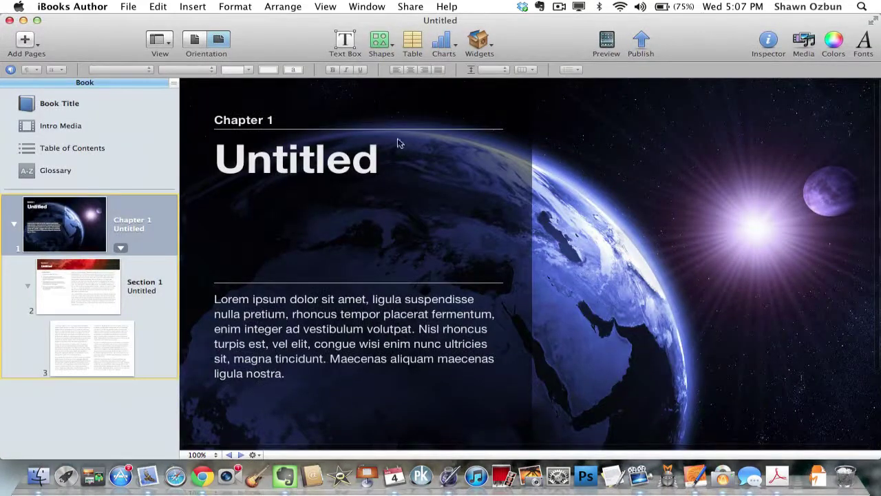
left_click(610, 46)
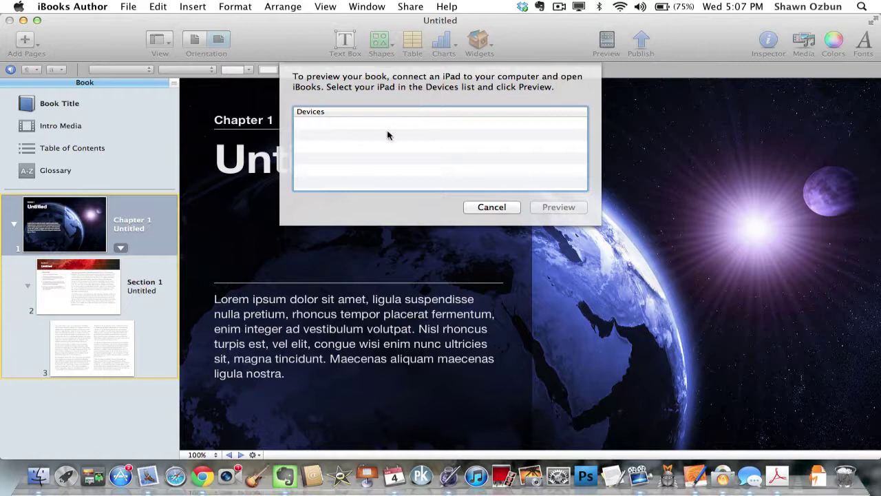
left_click(483, 208)
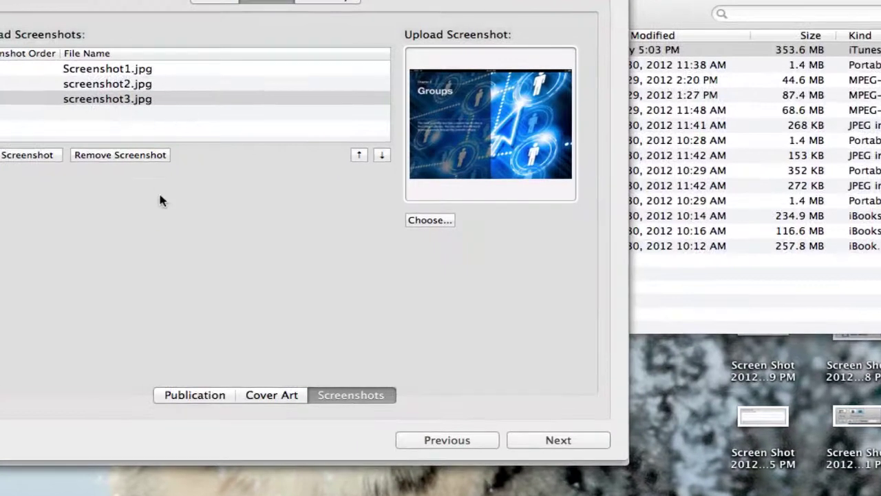
Step: Check the previews of screenshot3.jpg, screenshot2.jpg and Screenshot1.jpg, ending on Screenshot1.jpg
left_click(130, 95)
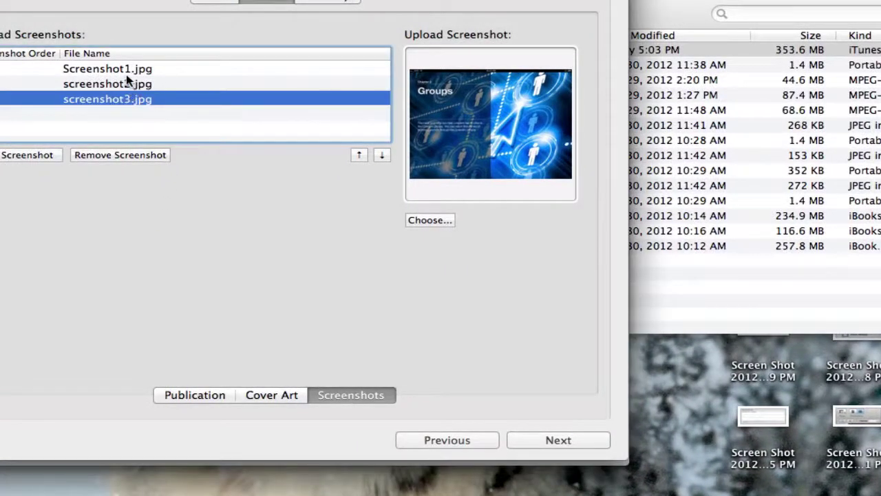
left_click(126, 80)
left_click(126, 68)
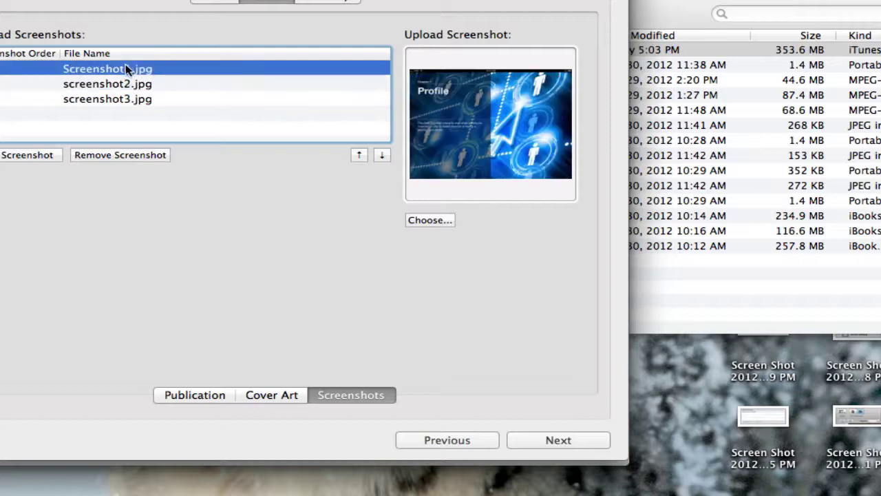
left_click(127, 83)
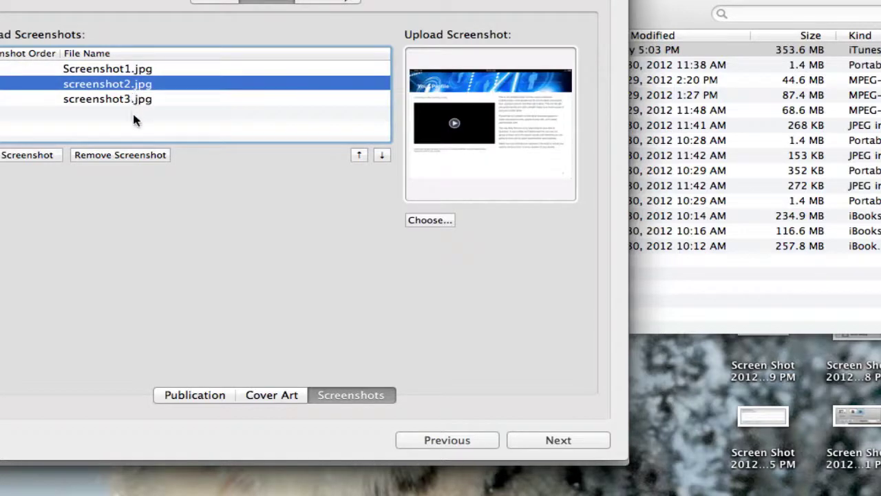
left_click(128, 98)
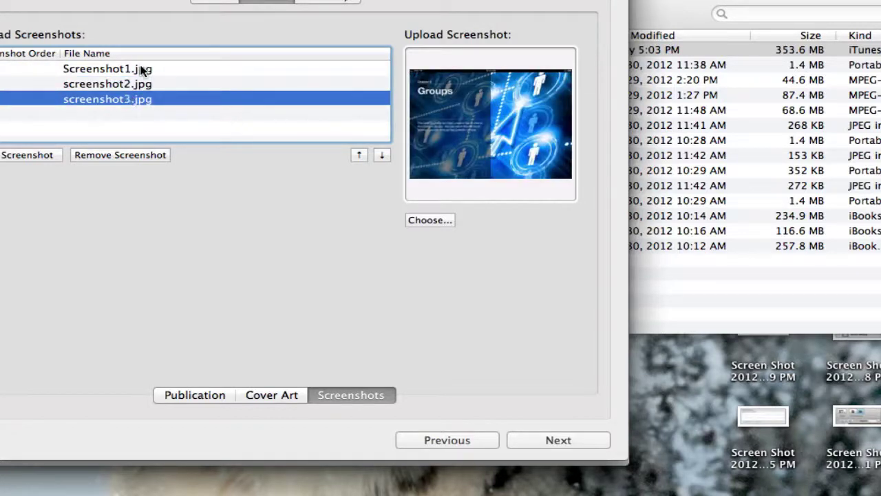
left_click(143, 68)
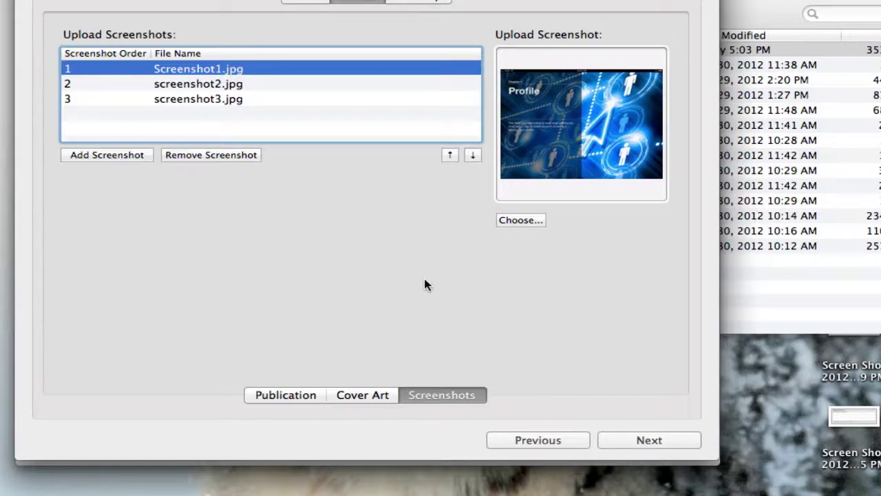
Step: Move on to validating and delivering the 9781621541929.itmsp book package
left_click(424, 2)
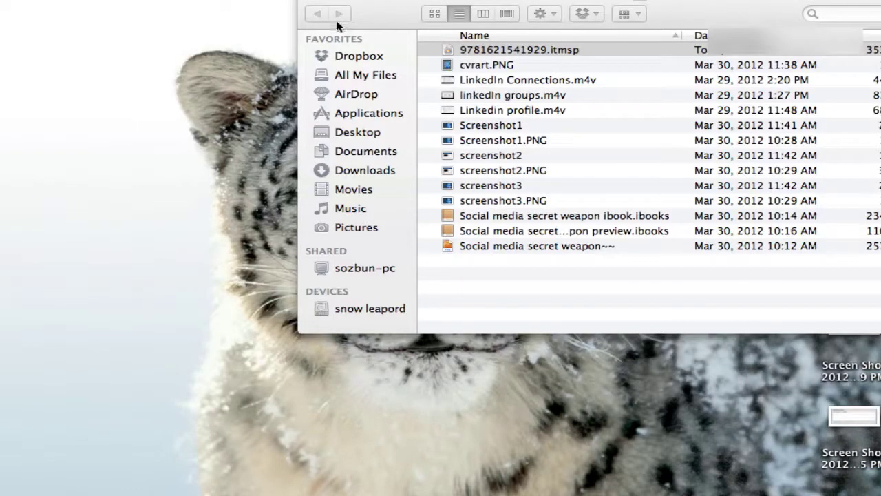
Step: Close Finder and open the iTunes Connect site via Chrome's address bar suggestion
left_click(309, 4)
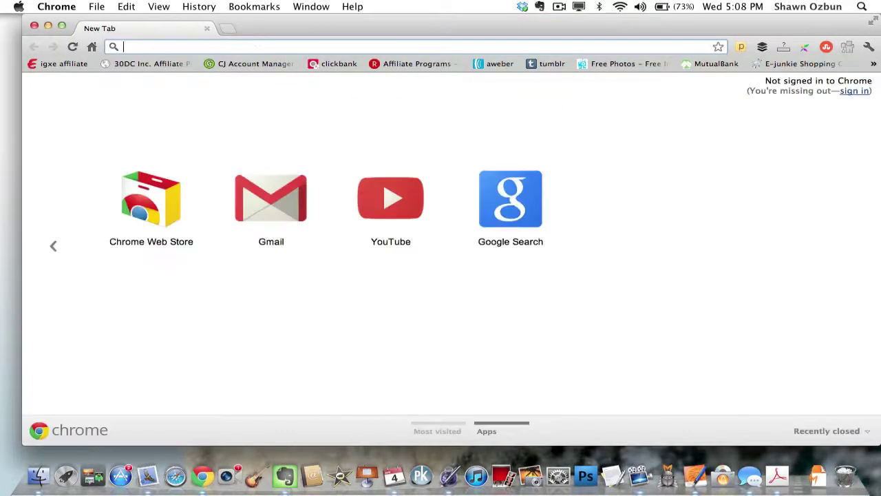
type("itunescon")
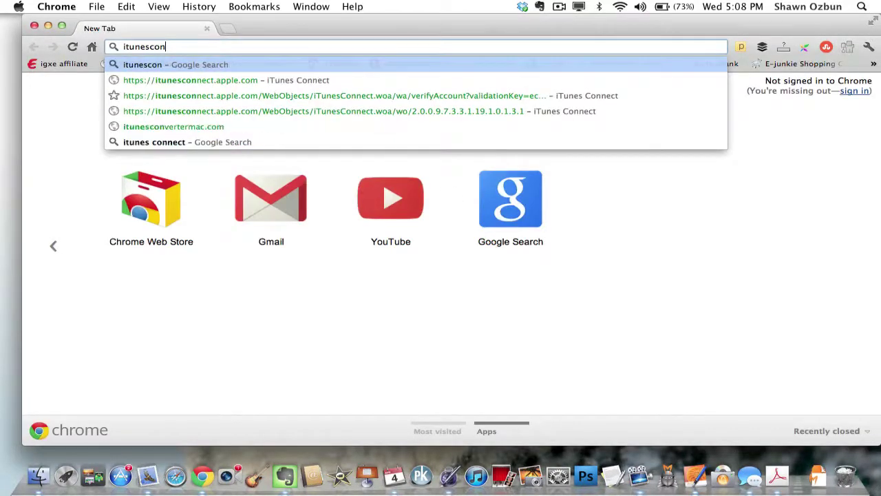
left_click(256, 80)
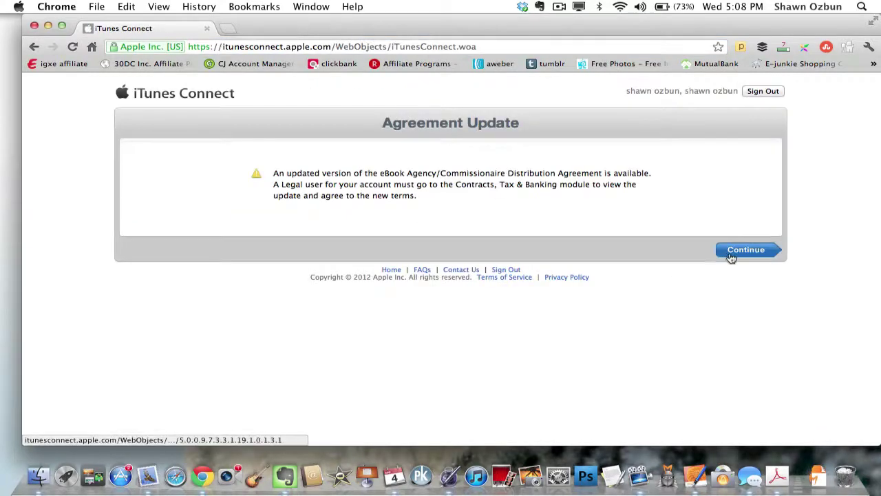
Step: Continue past the agreement update notice to the signed-in welcome page
left_click(745, 250)
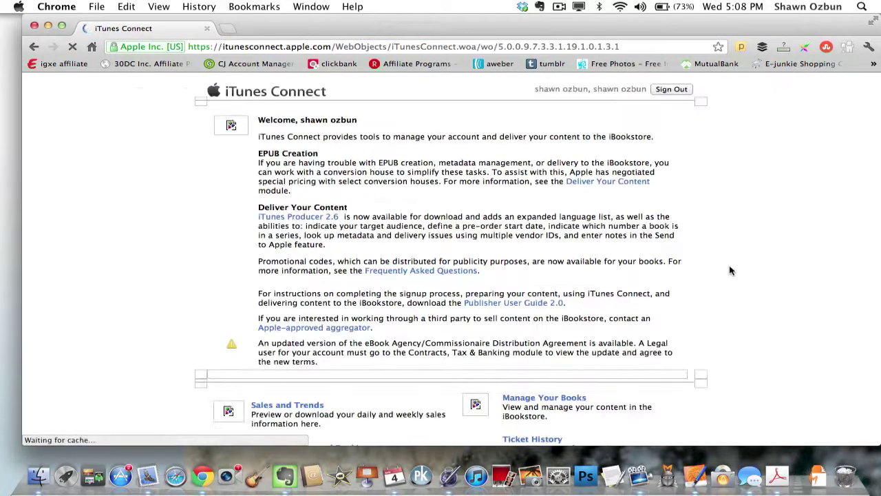
scroll(731, 270, "down", 5)
scroll(731, 271, "down", 5)
scroll(731, 271, "up", 3)
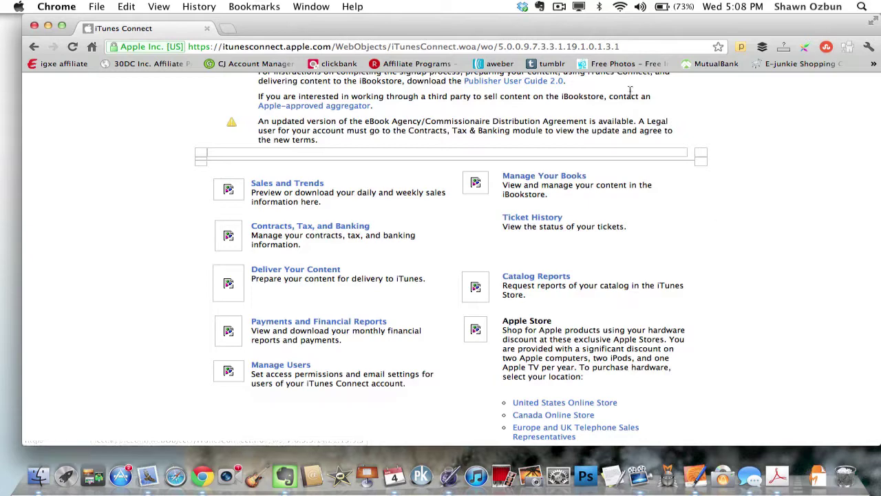
mouse_move(554, 34)
left_mouse_down()
mouse_move(451, 33)
mouse_move(545, 43)
left_mouse_up()
Step: Open the Manage Your Books page in iTunes Connect
left_click(534, 184)
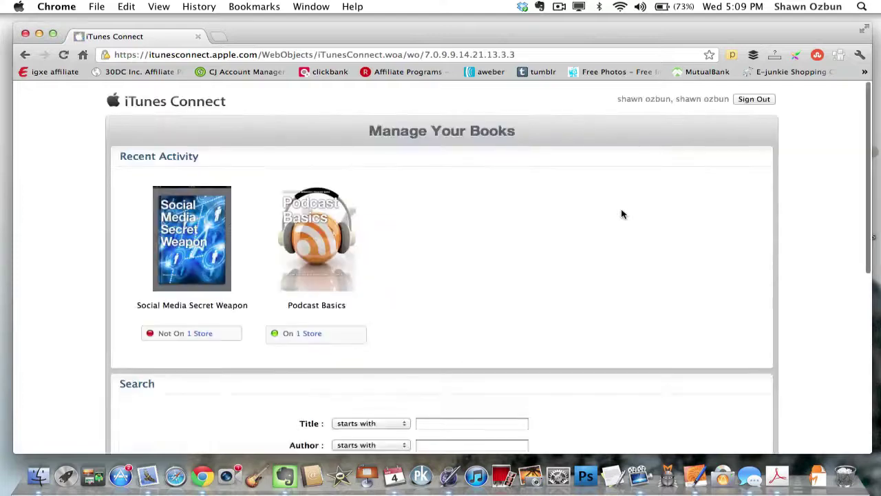
scroll(553, 230, "down", 5)
scroll(552, 230, "up", 5)
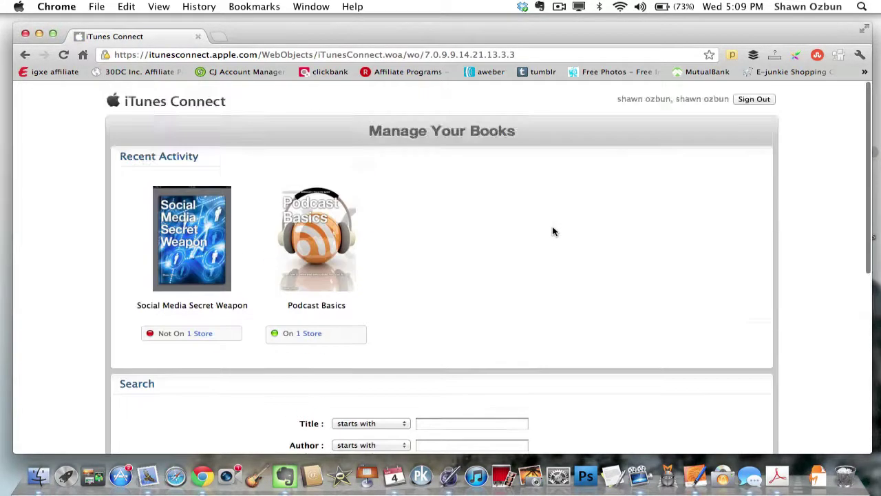
left_click_drag(387, 45, 388, 29)
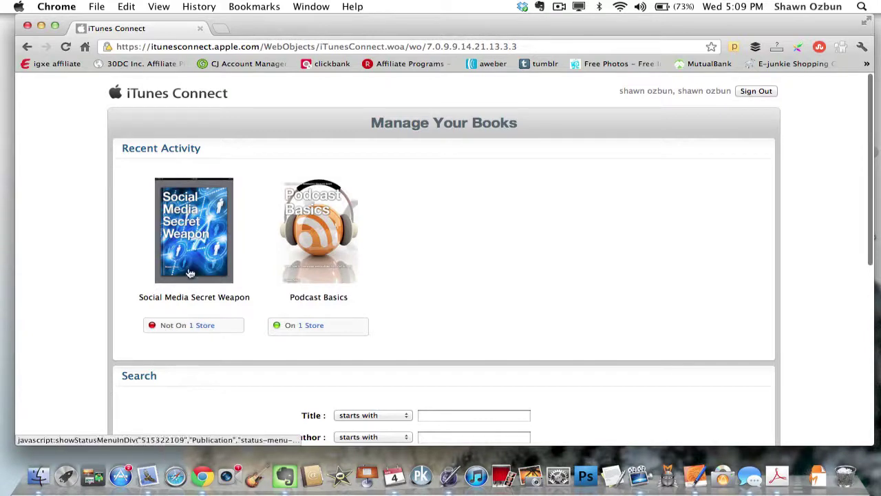
Step: View details for Not On 1 Store, showing the United States store is in review
left_click(205, 327)
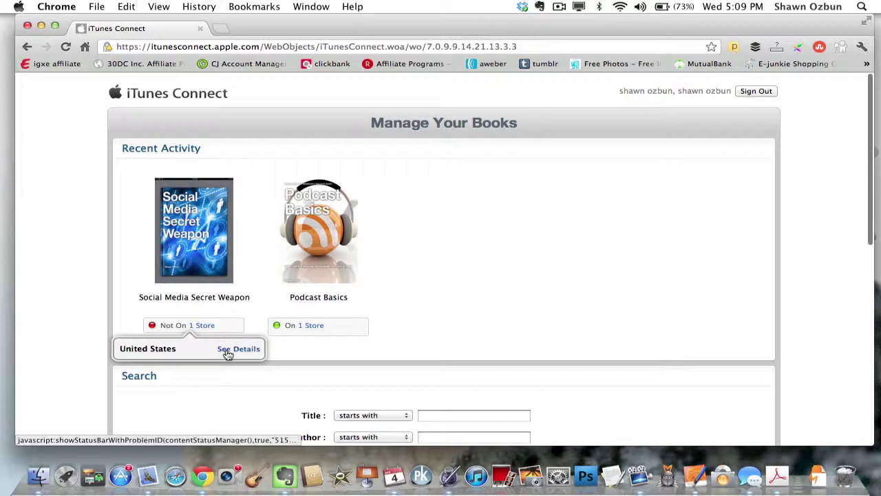
left_click(227, 353)
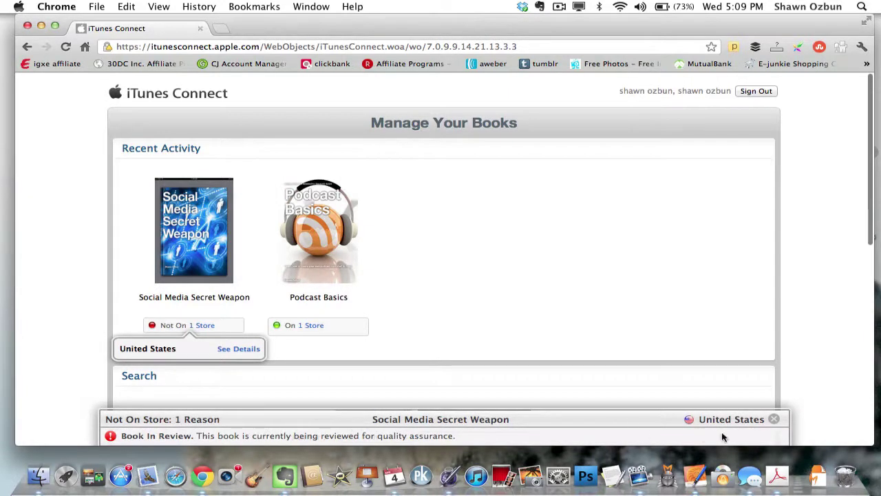
left_click(775, 420)
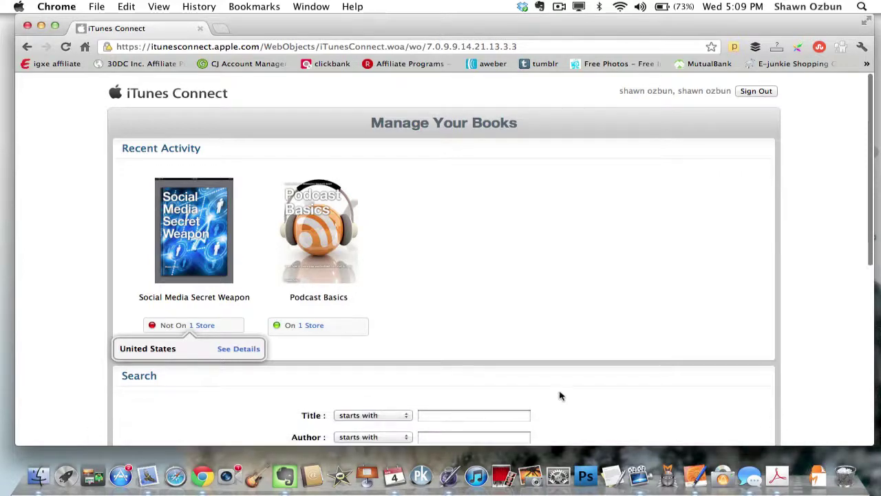
scroll(496, 312, "down", 10)
scroll(496, 312, "up", 6)
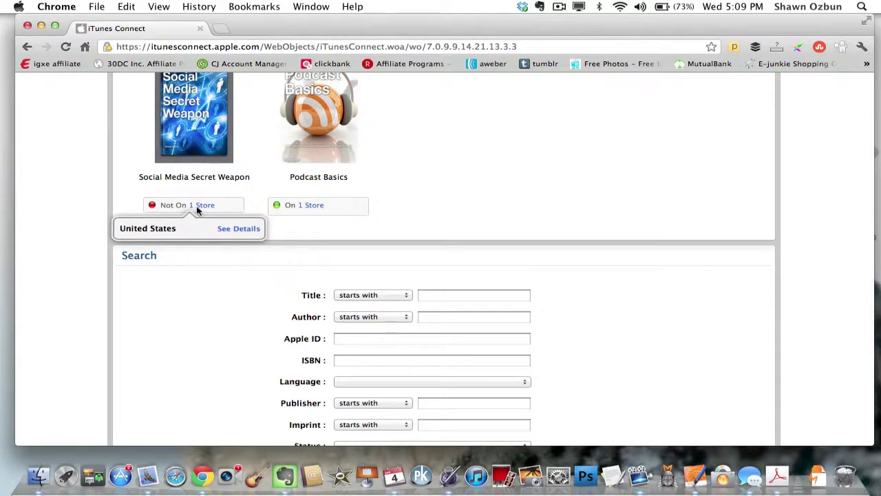
scroll(846, 165, "up", 5)
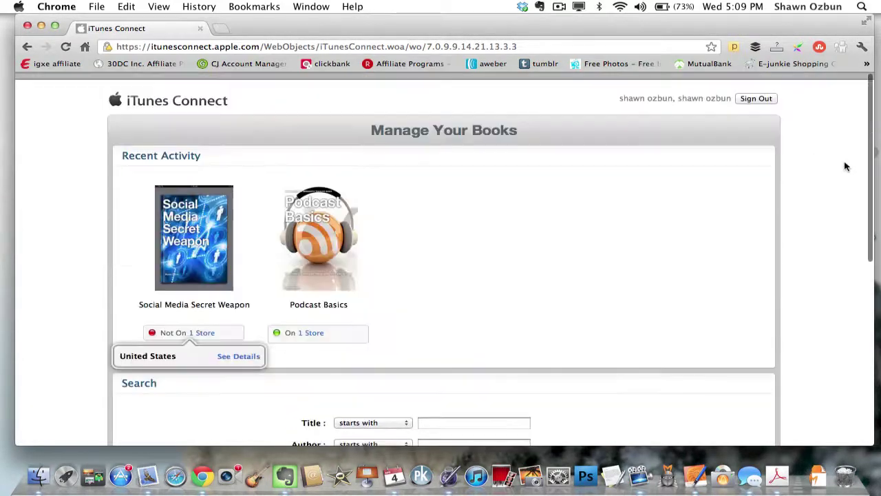
scroll(846, 165, "down", 4)
scroll(864, 365, "down", 8)
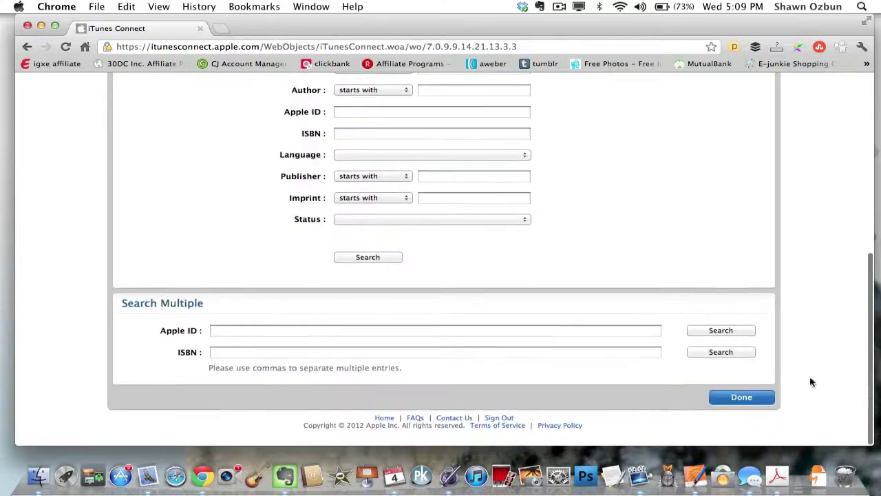
Step: Click Done to return to the iTunes Connect home page
left_click(753, 404)
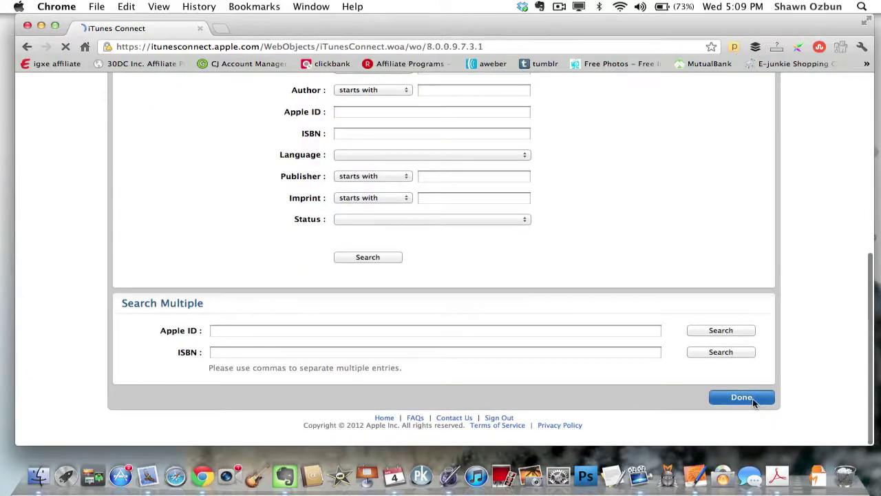
scroll(728, 342, "down", 8)
scroll(728, 342, "down", 4)
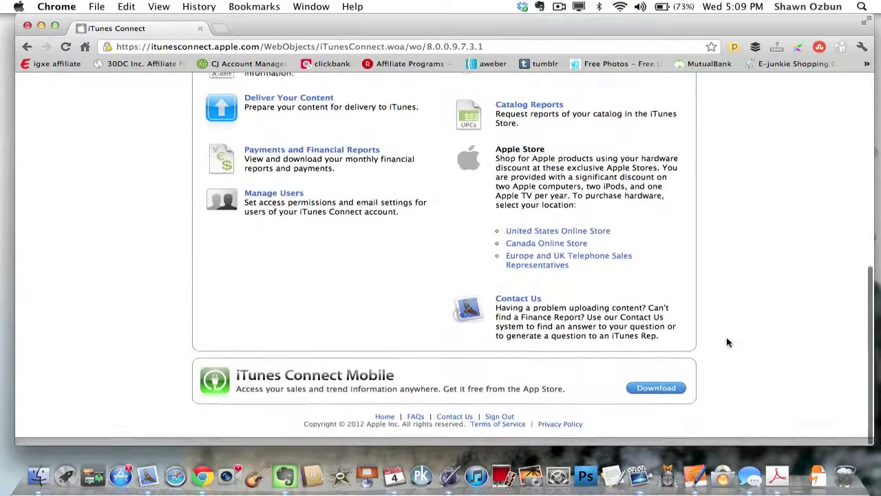
scroll(727, 342, "up", 10)
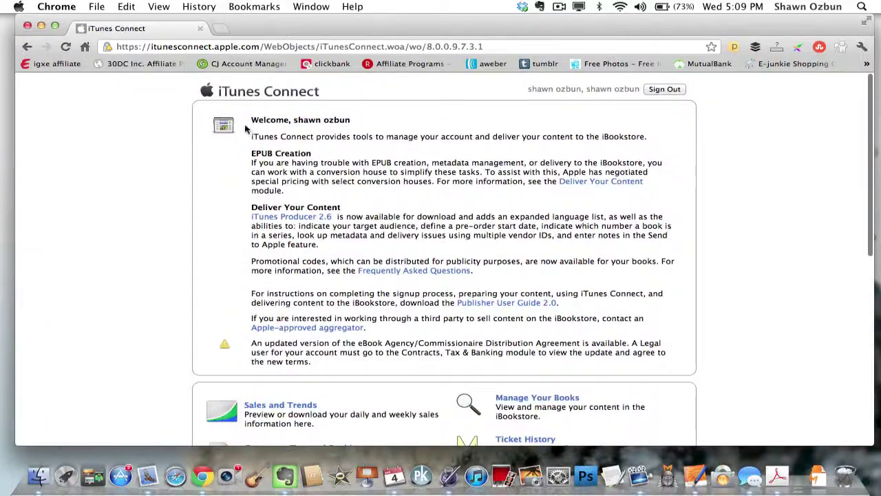
Step: Close the Chrome window to return to the Finder desktop
left_click(27, 26)
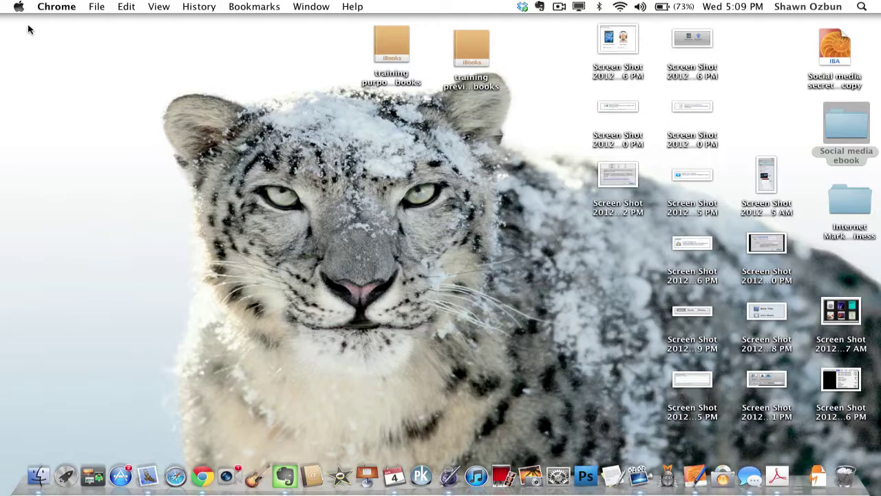